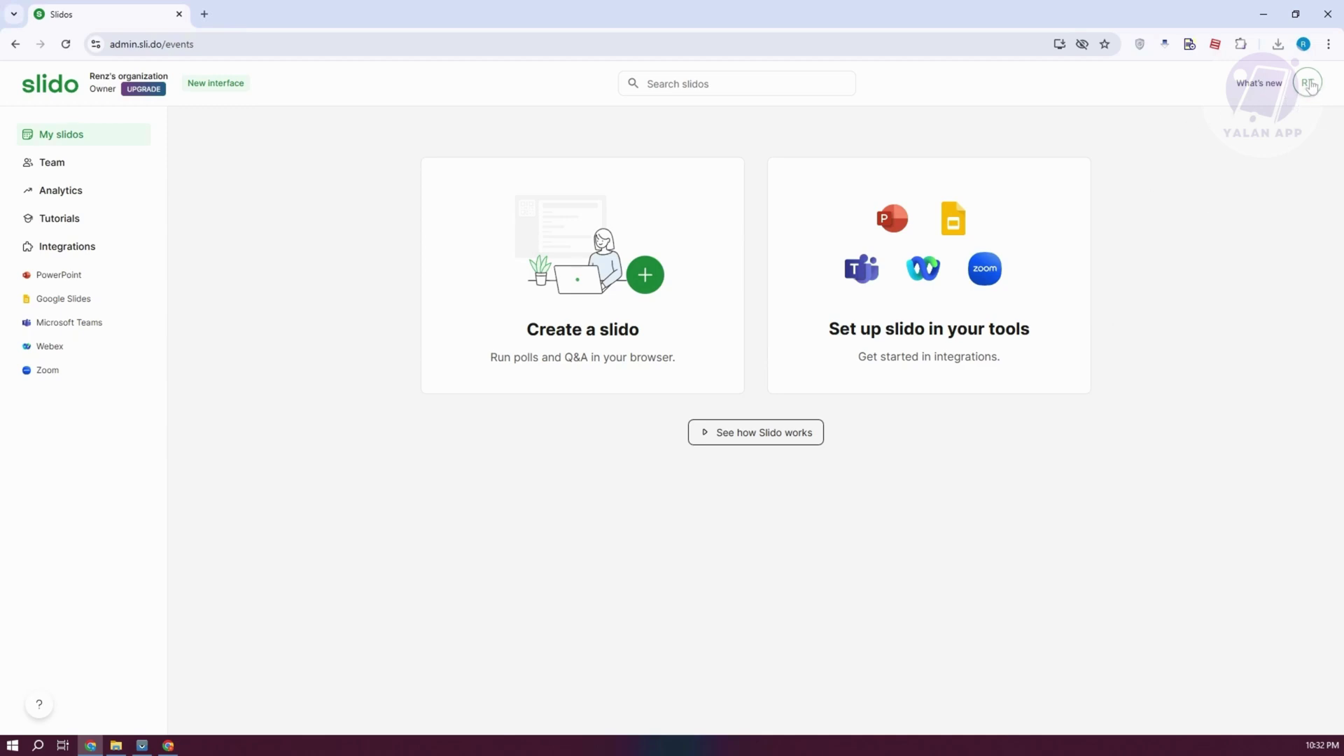
# - Check the account menu, then start a Guest-role team invitation and cancel it unsent
pyautogui.click(1309, 84)
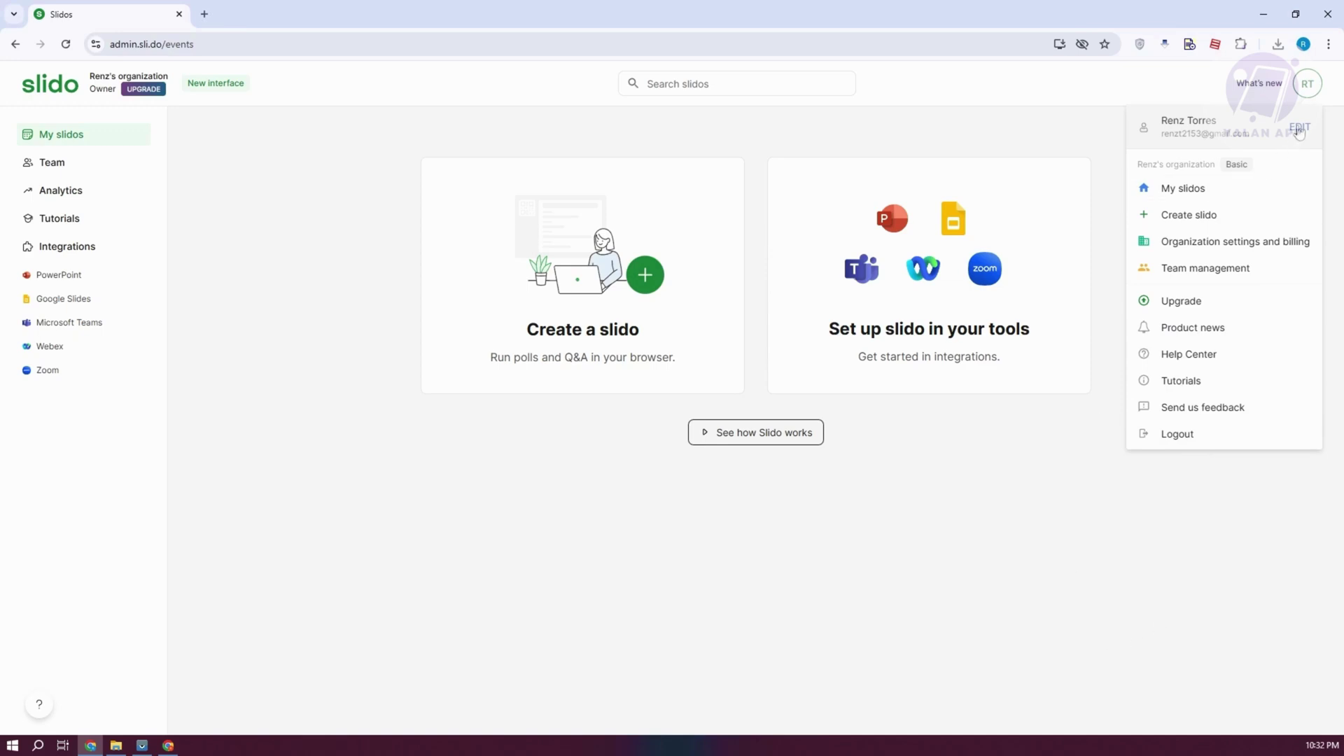
pyautogui.click(252, 219)
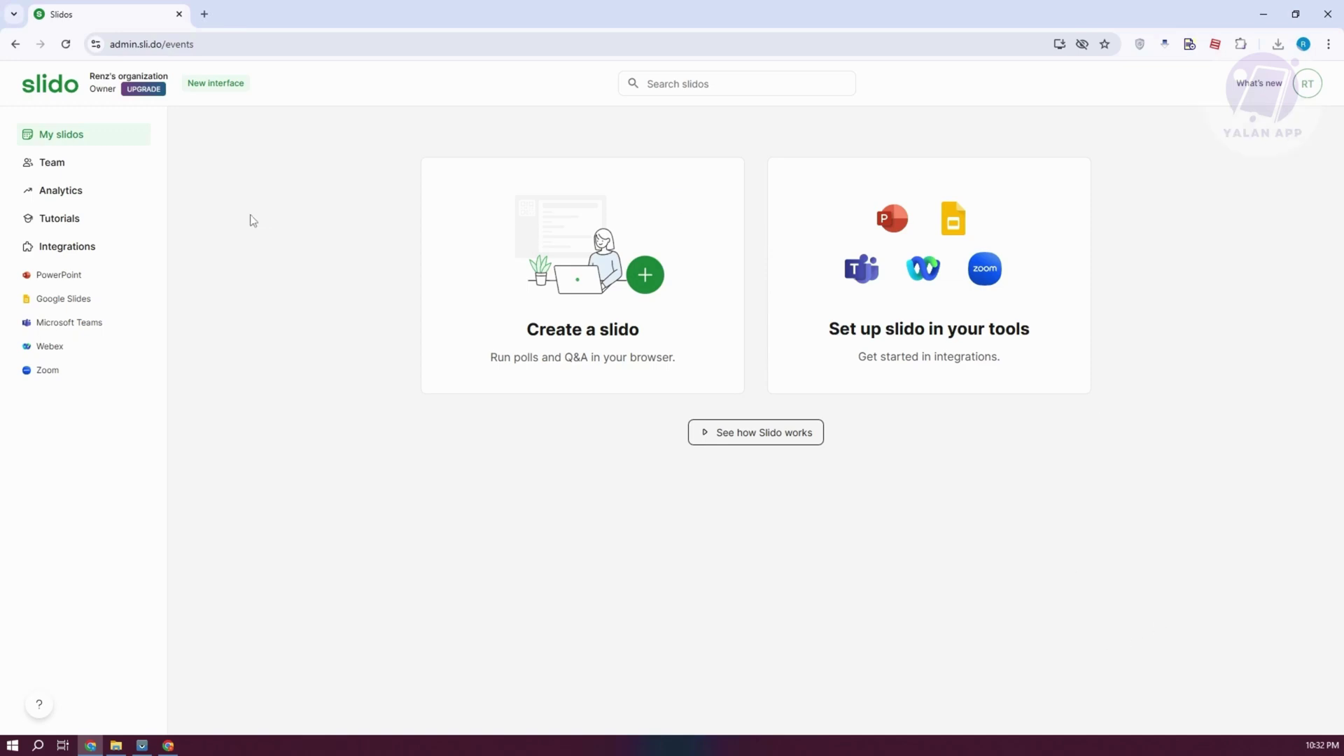
pyautogui.click(73, 163)
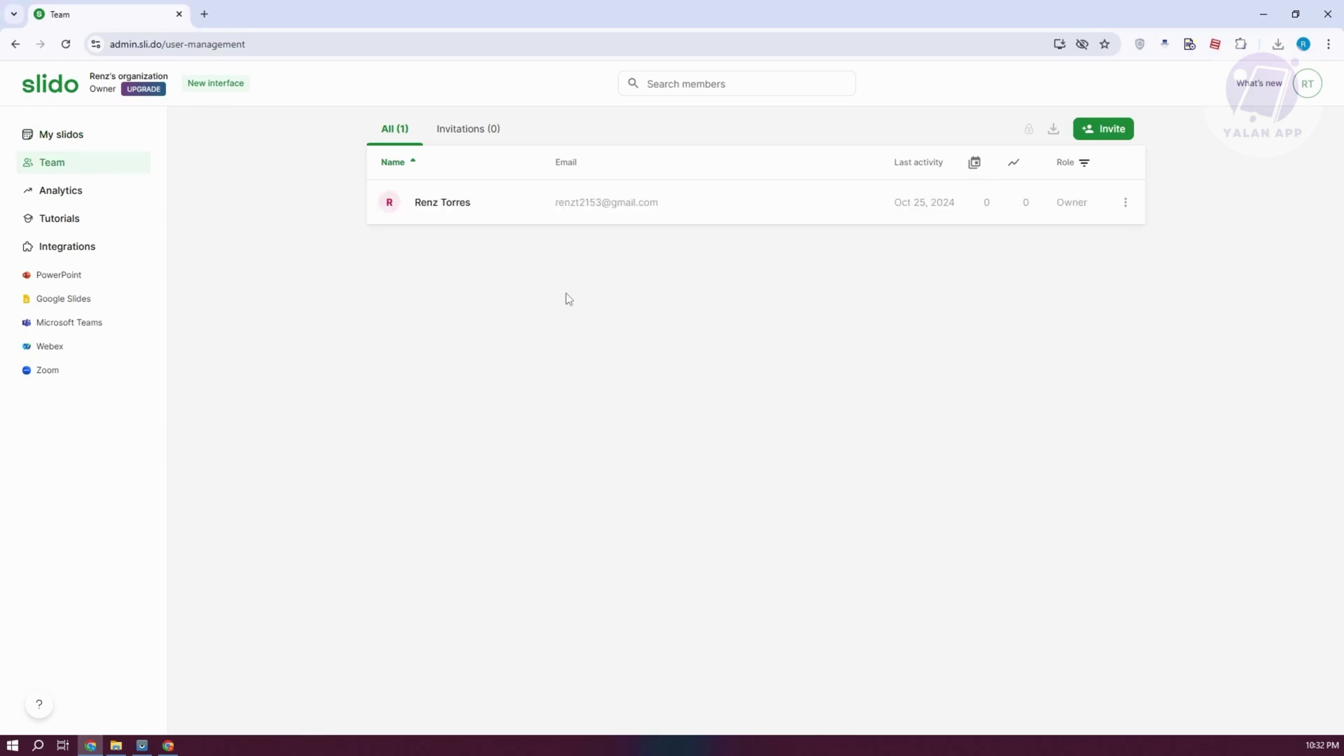
pyautogui.click(1113, 130)
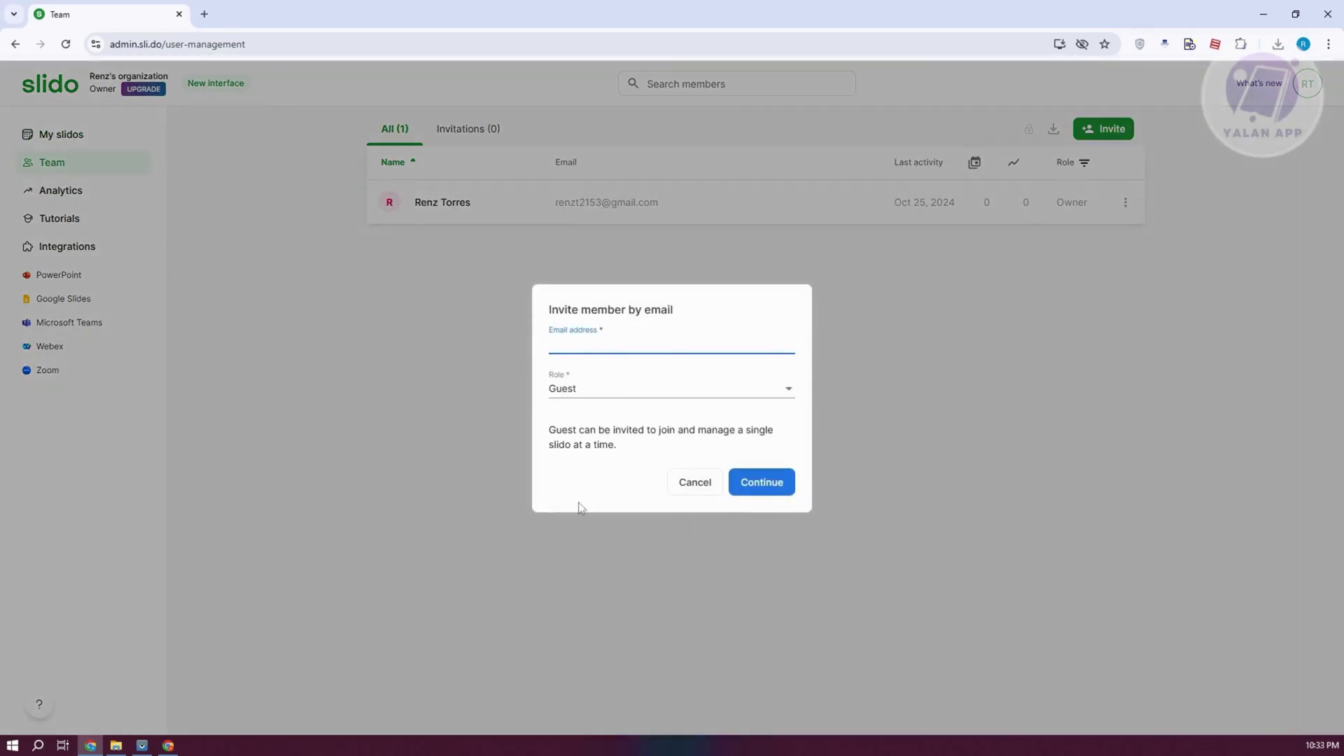
pyautogui.click(617, 343)
pyautogui.click(773, 397)
pyautogui.click(614, 401)
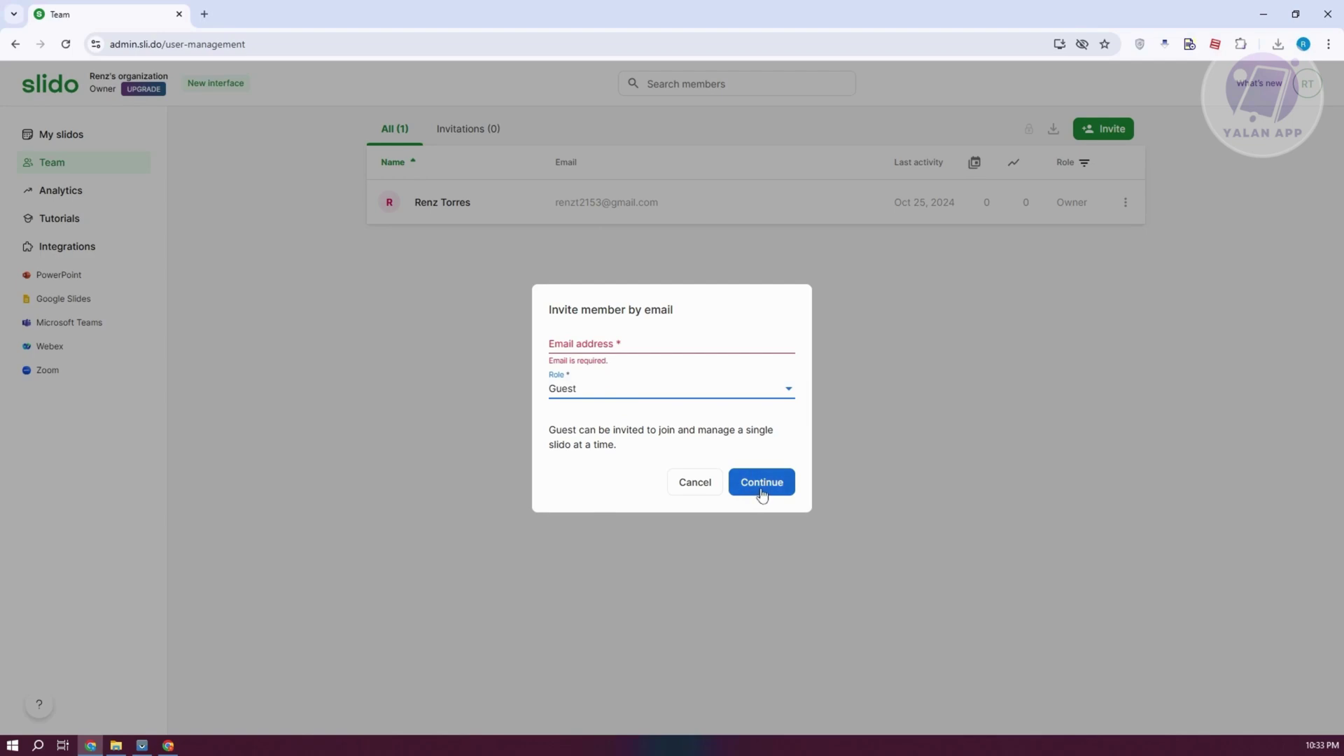
pyautogui.click(688, 494)
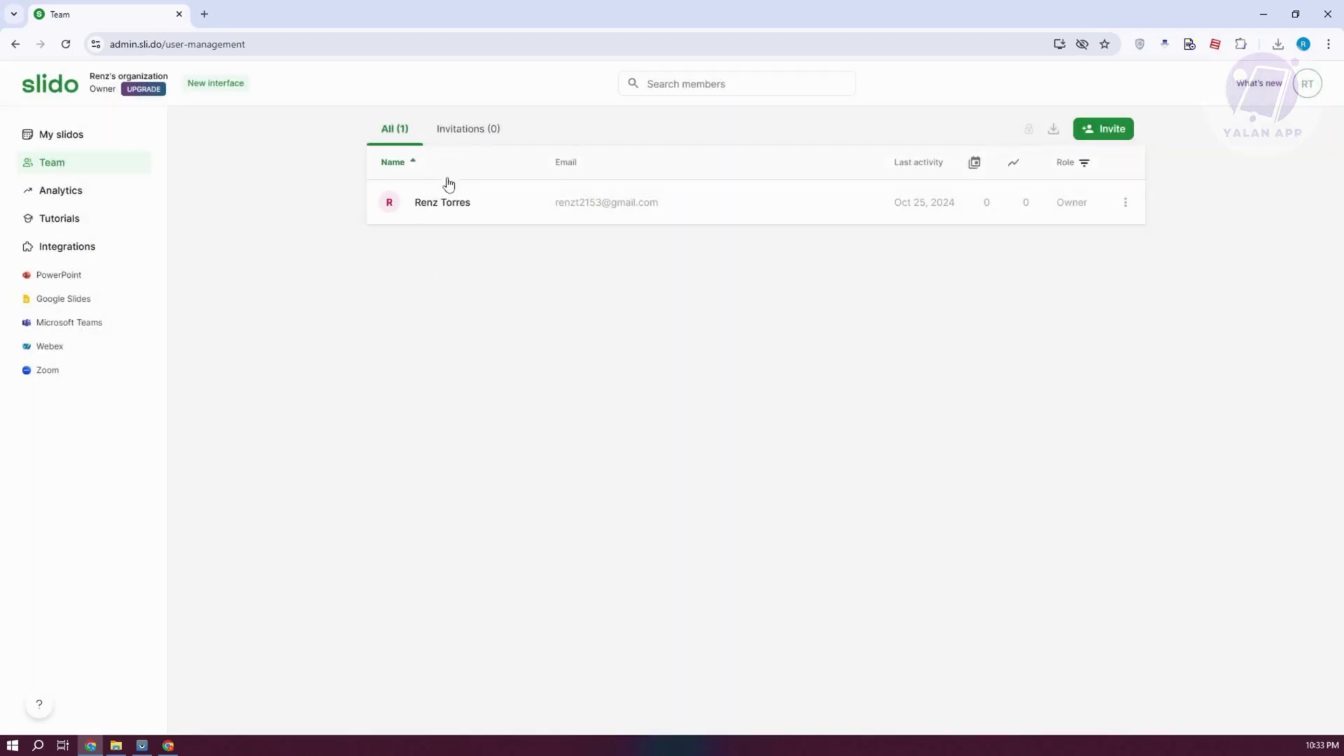
# - Review the pending Invitations tab and All members list, then switch to organization Analytics
pyautogui.click(469, 138)
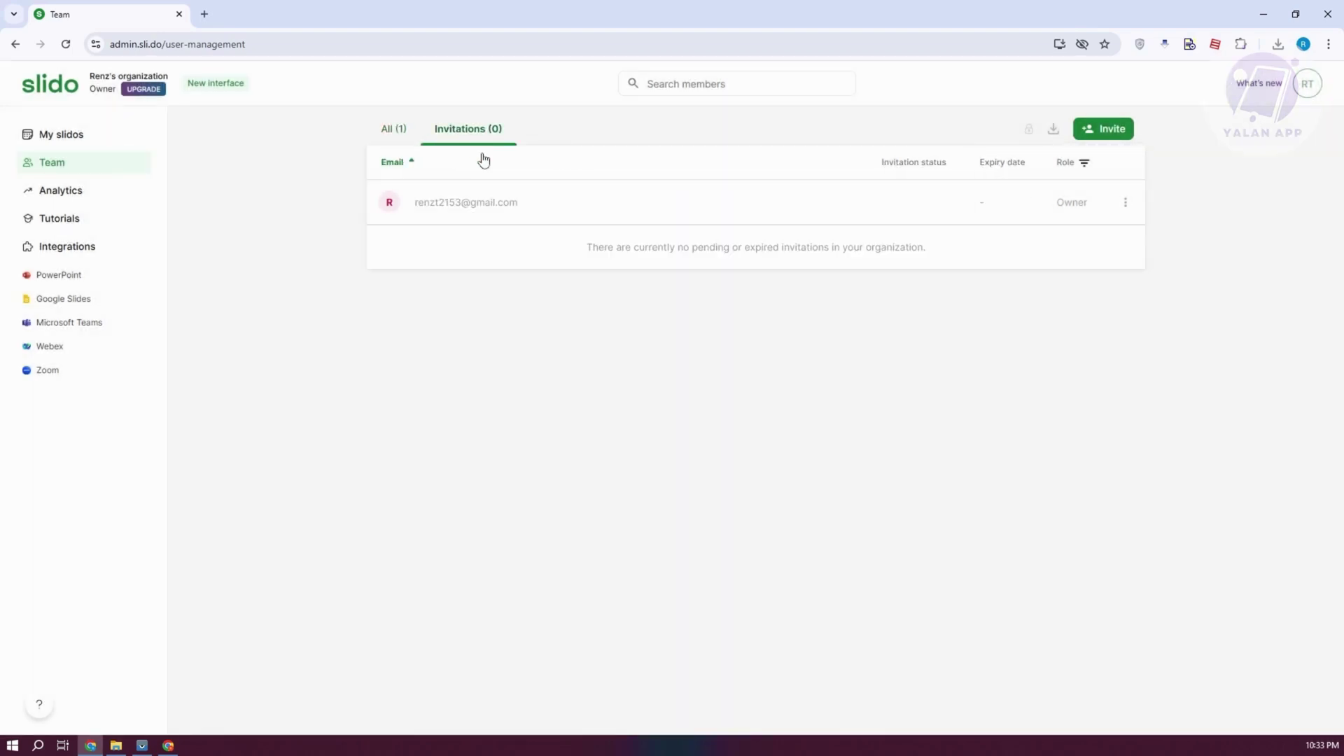
pyautogui.click(399, 133)
pyautogui.click(62, 197)
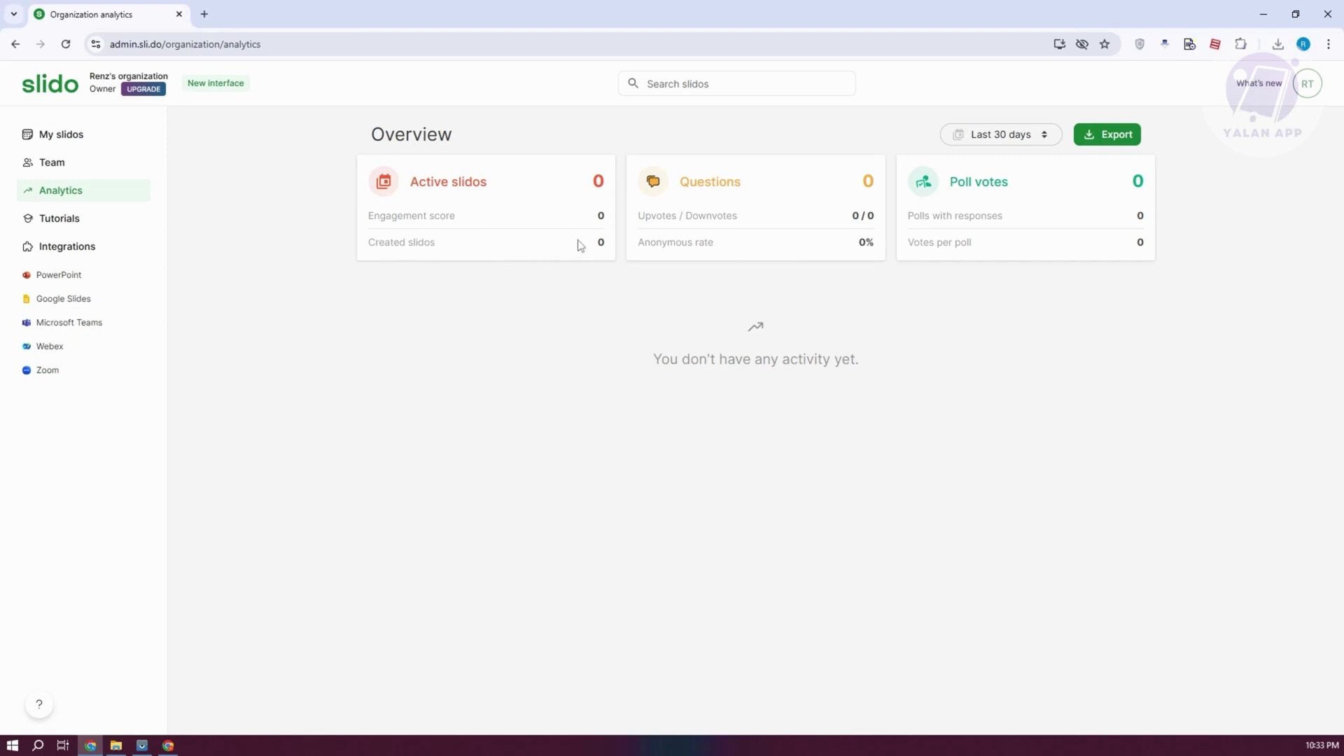
# - Browse the Tutorials video list and the Integrations page, then return to My slidos
pyautogui.click(50, 223)
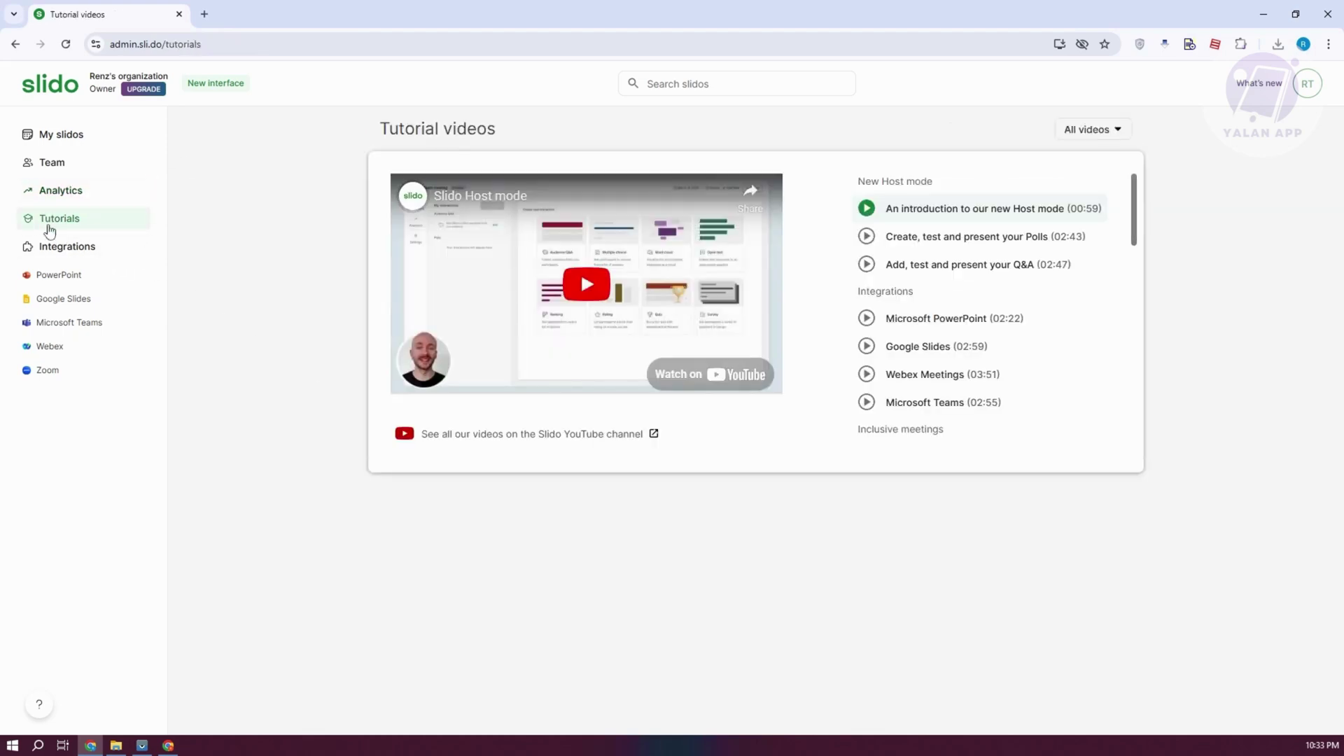
pyautogui.scroll(-2, 1071, 284)
pyautogui.scroll(-8, 1071, 284)
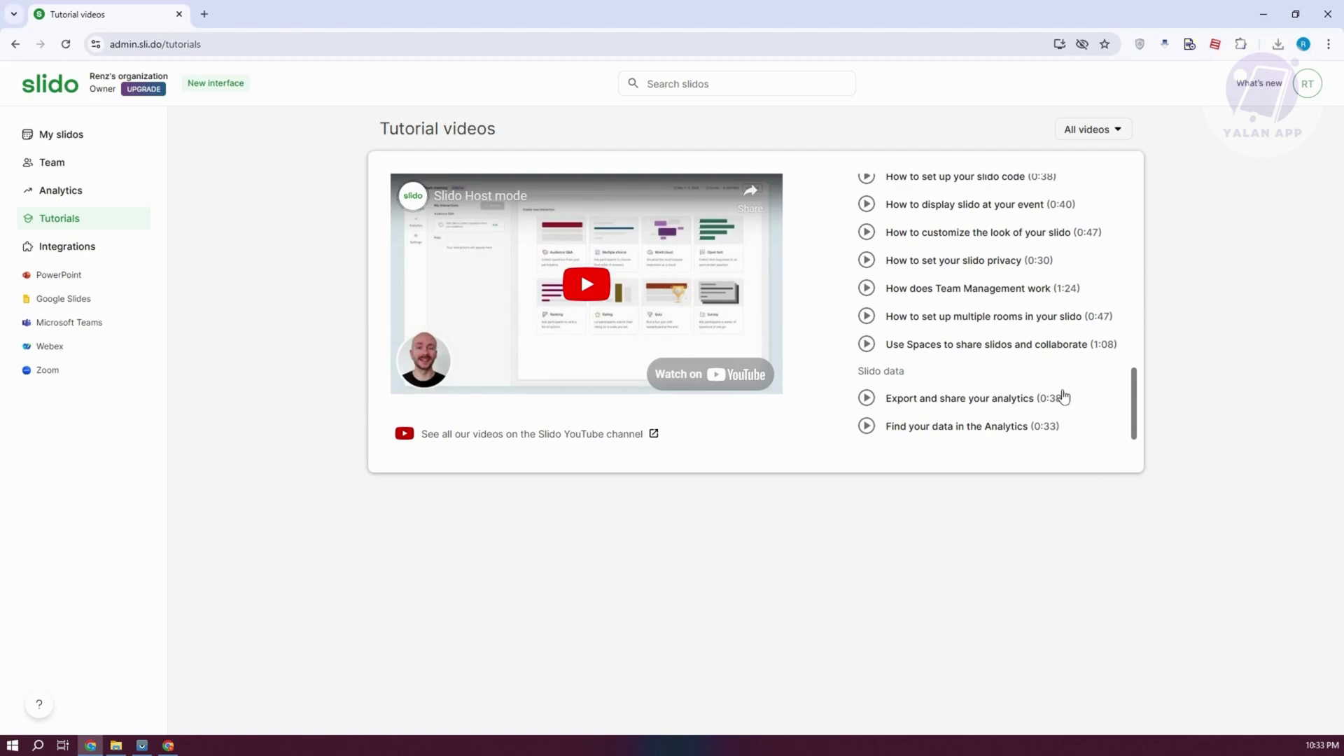
pyautogui.scroll(15, 1051, 397)
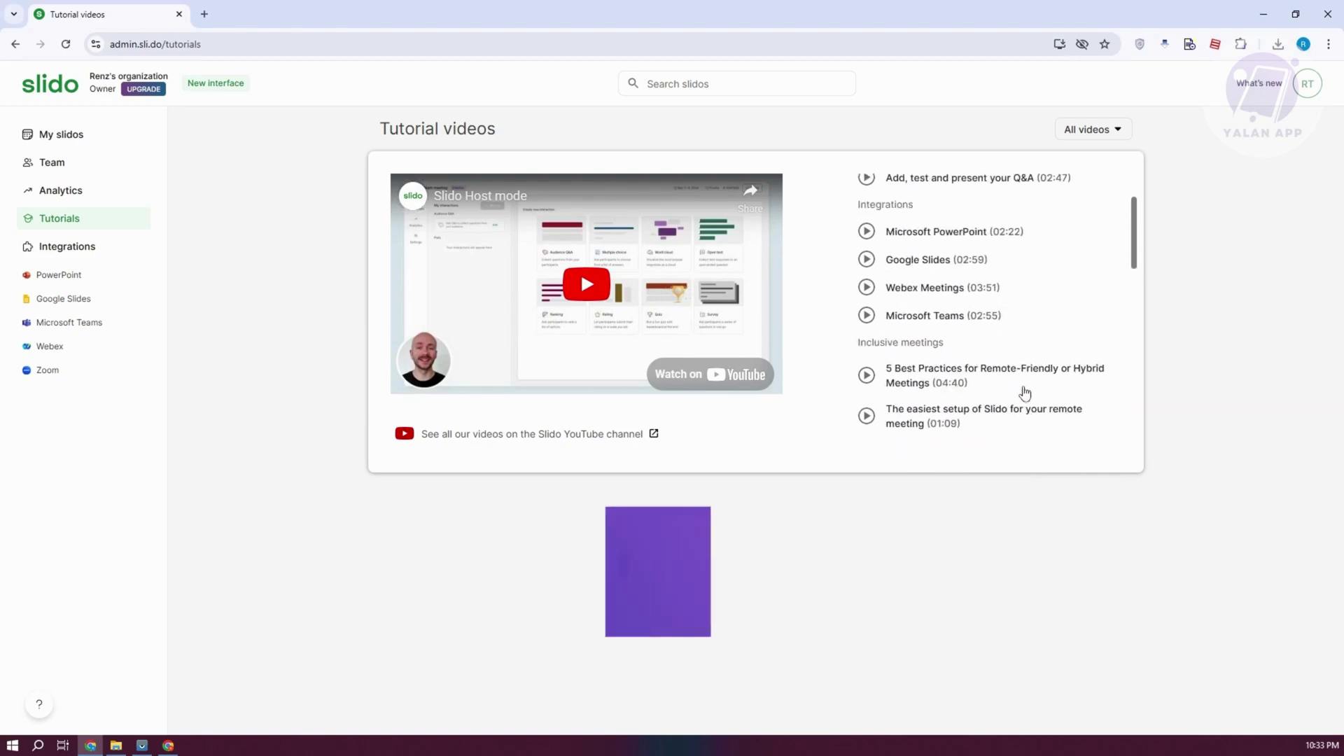
pyautogui.click(67, 251)
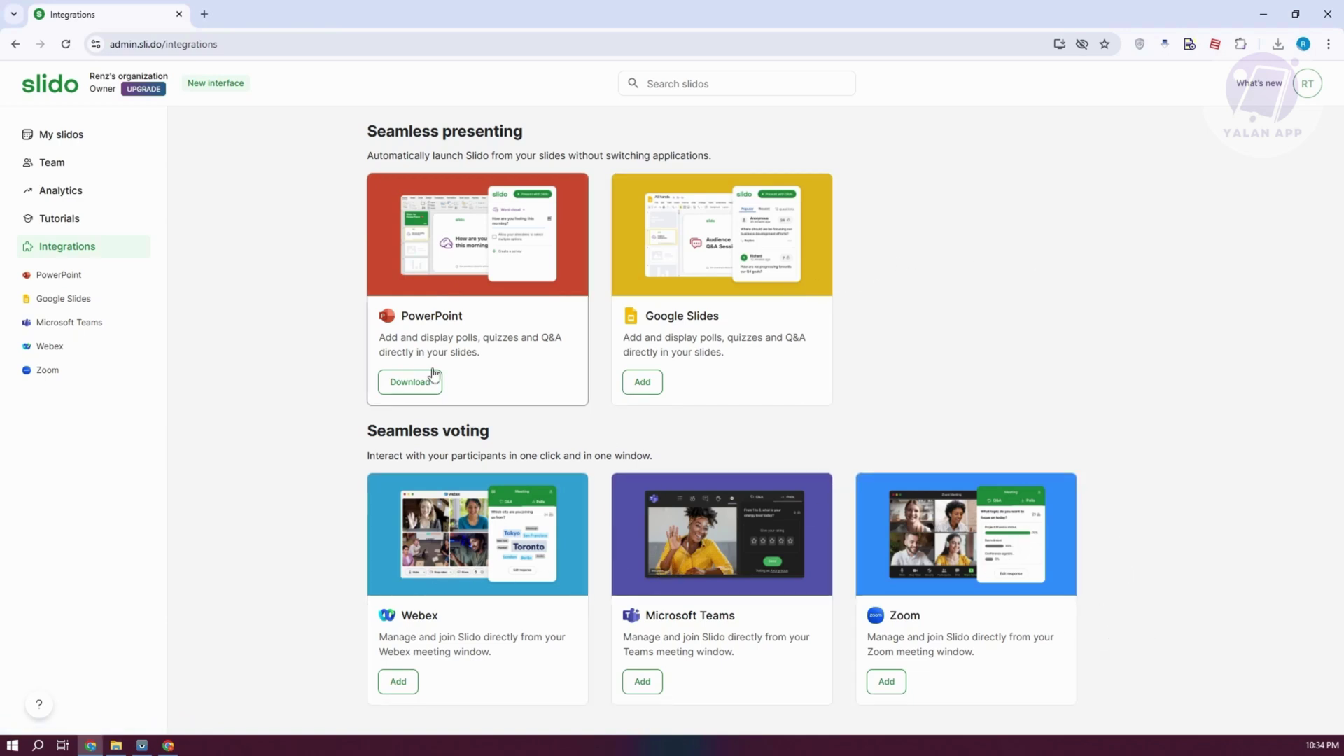
pyautogui.click(51, 136)
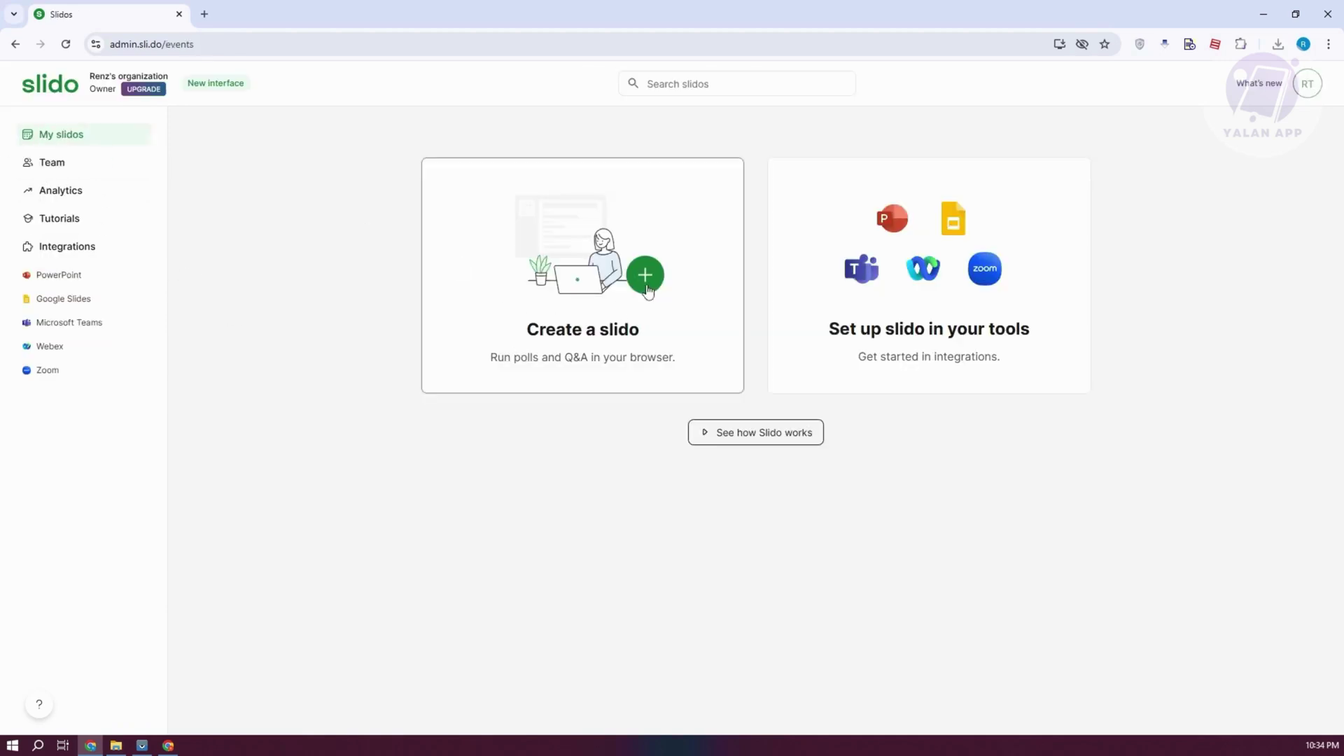
# - Create the slido 'SAMPLES SLIDO' dated 25–28 Oct 2024 and open it for editing
pyautogui.click(645, 280)
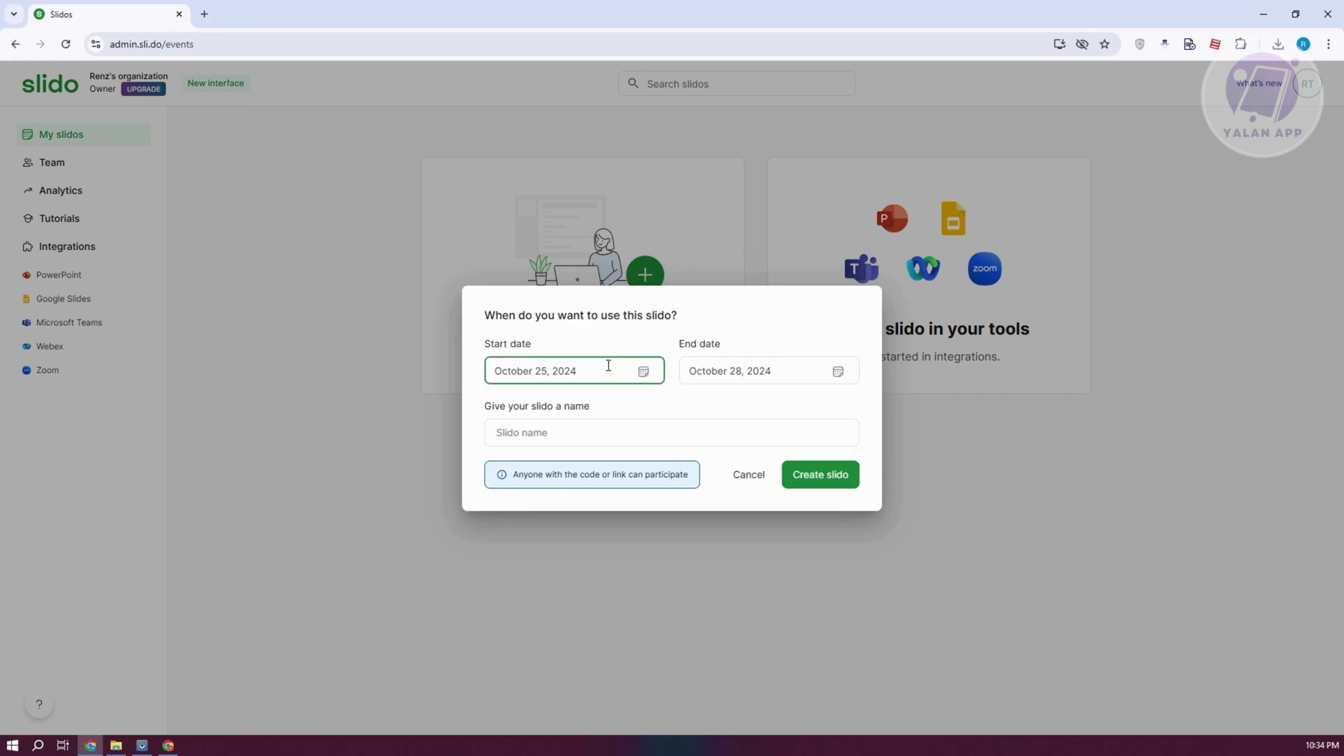
pyautogui.click(787, 364)
pyautogui.press('Escape')
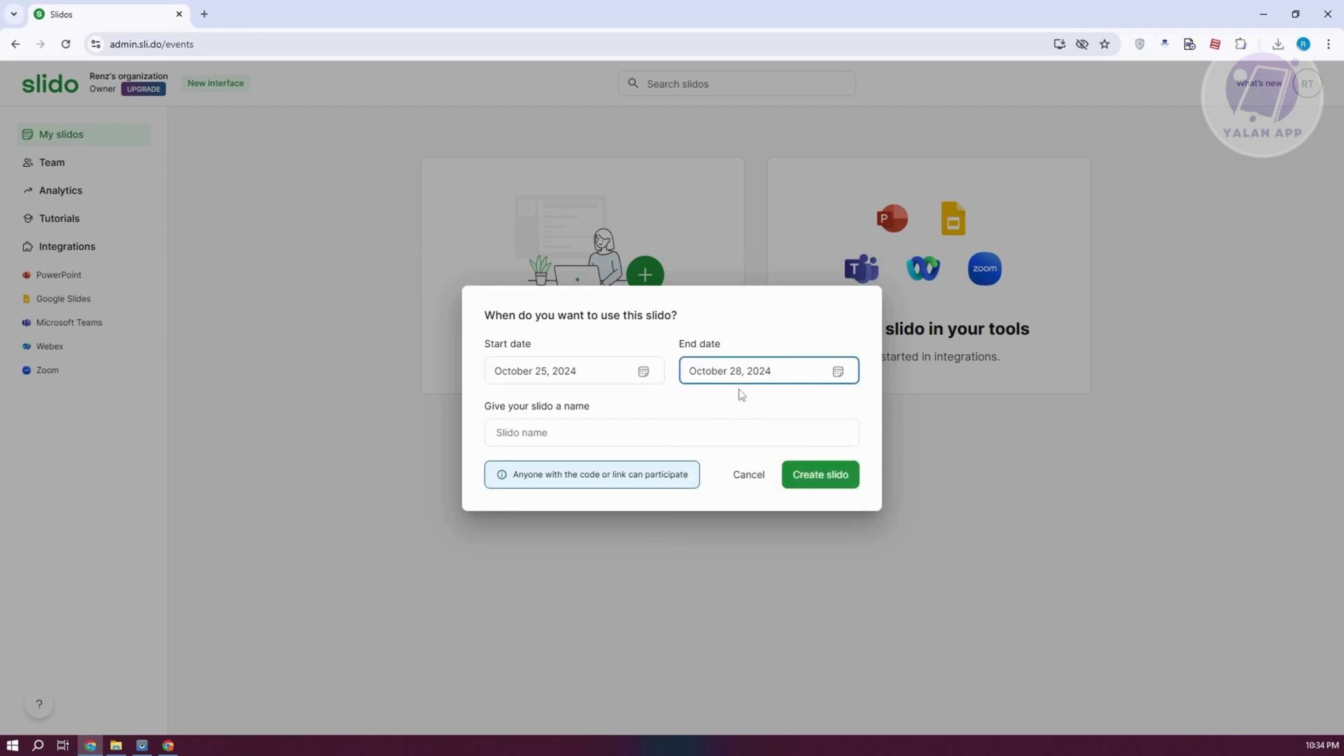
pyautogui.click(566, 439)
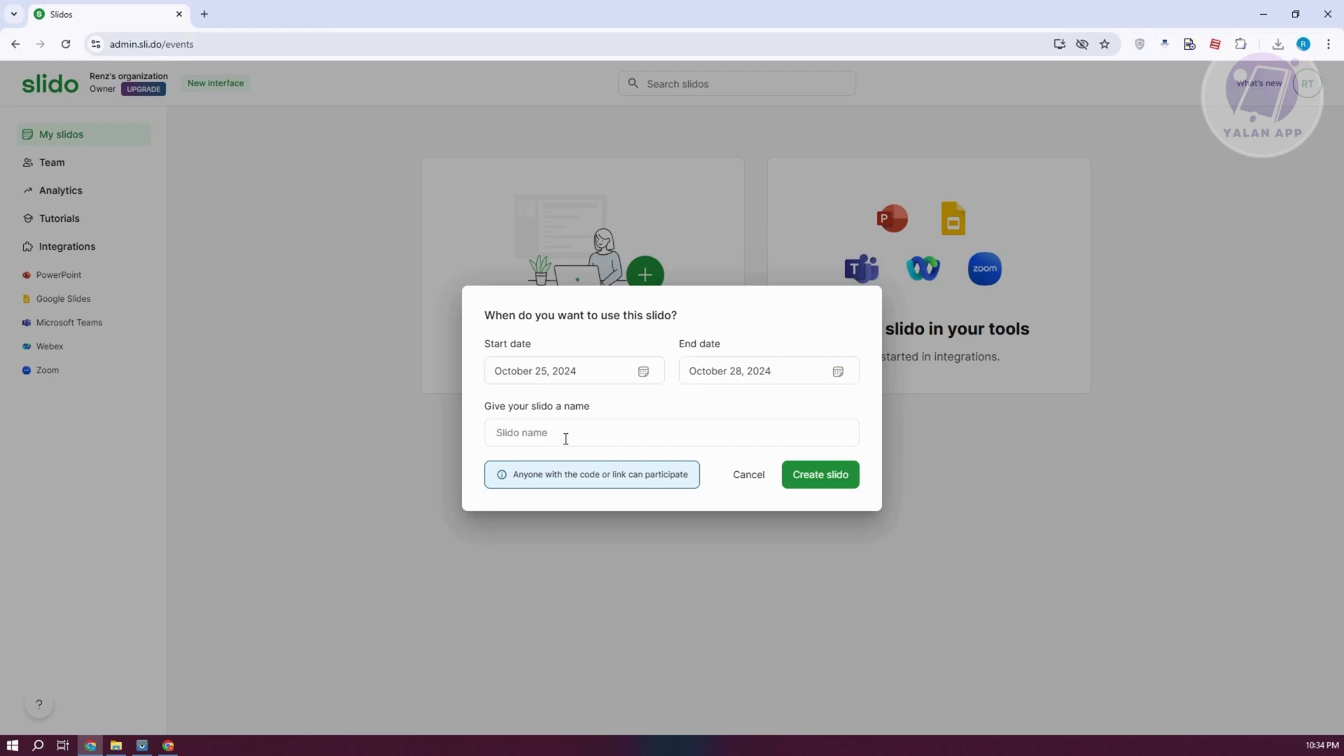
pyautogui.write('SAMPLES SLIDO')
pyautogui.click(838, 479)
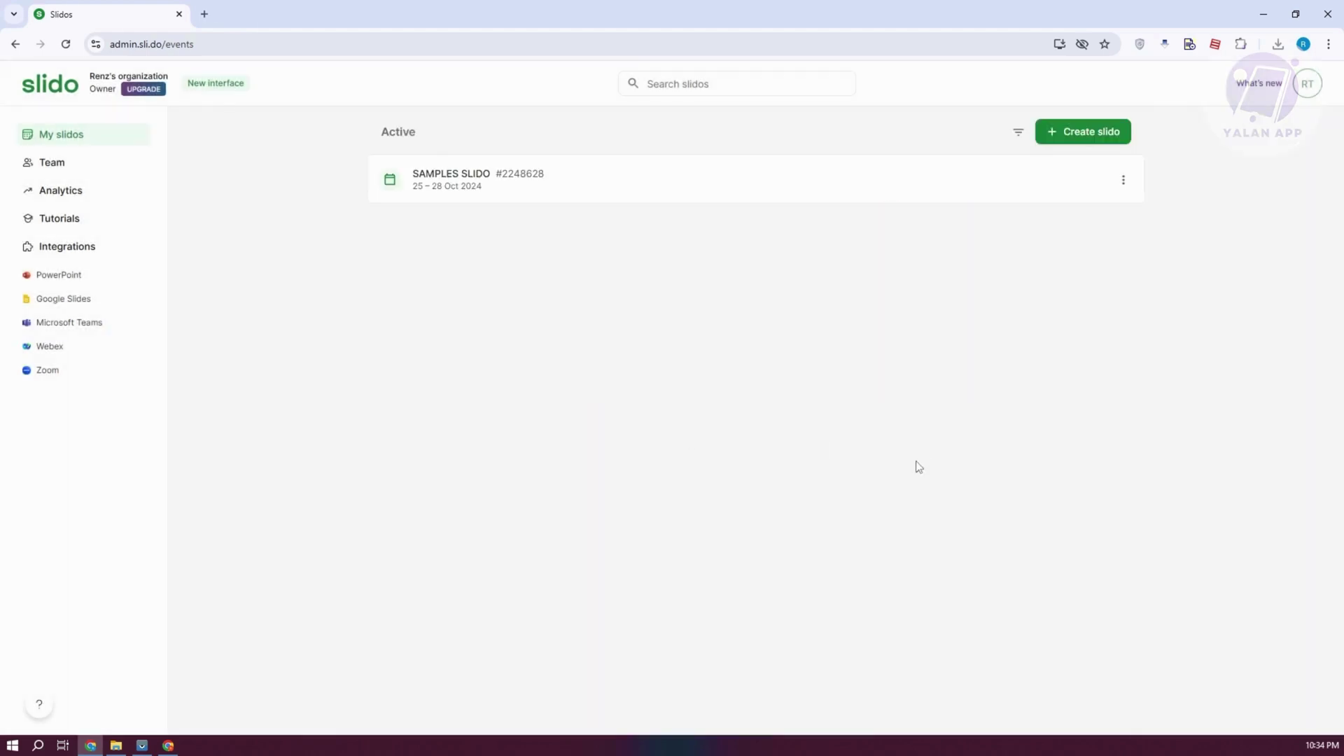
pyautogui.click(1114, 187)
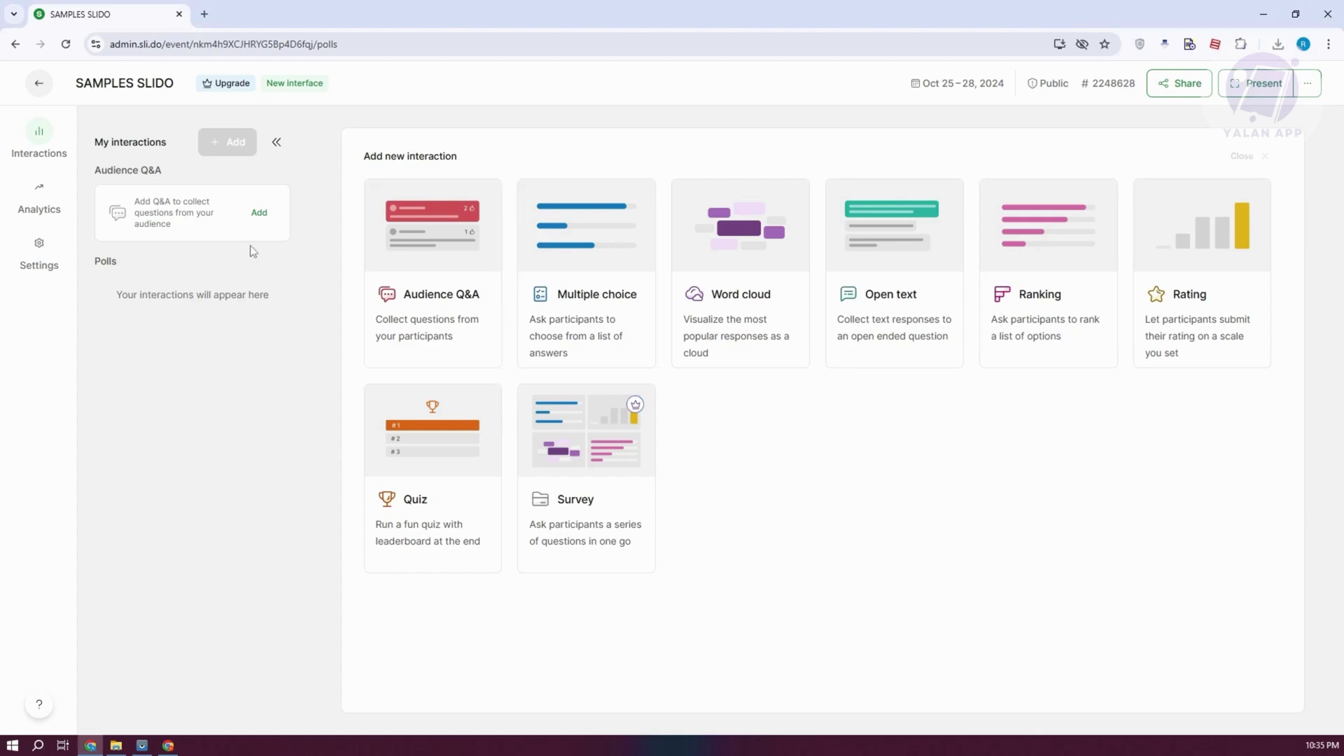
# - Add a Multiple choice poll to SAMPLES SLIDO and review the available poll types
pyautogui.click(626, 293)
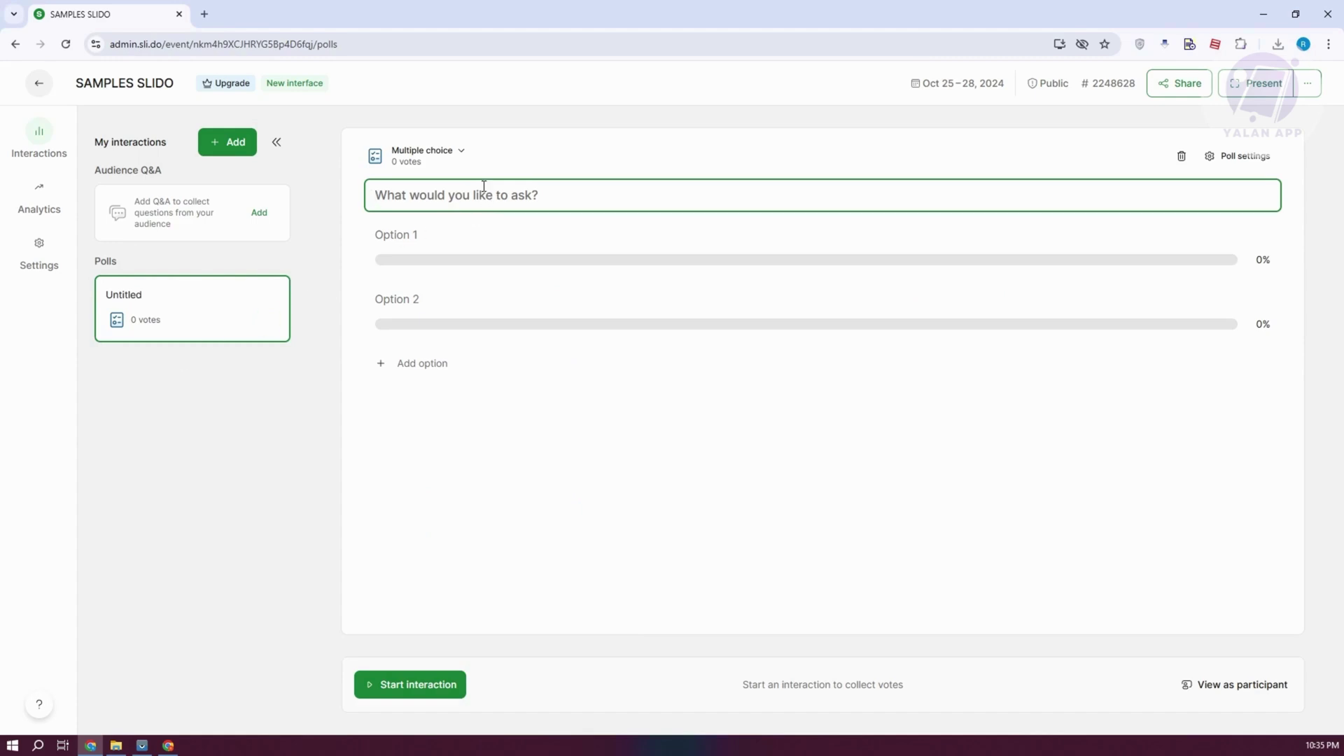
pyautogui.click(460, 153)
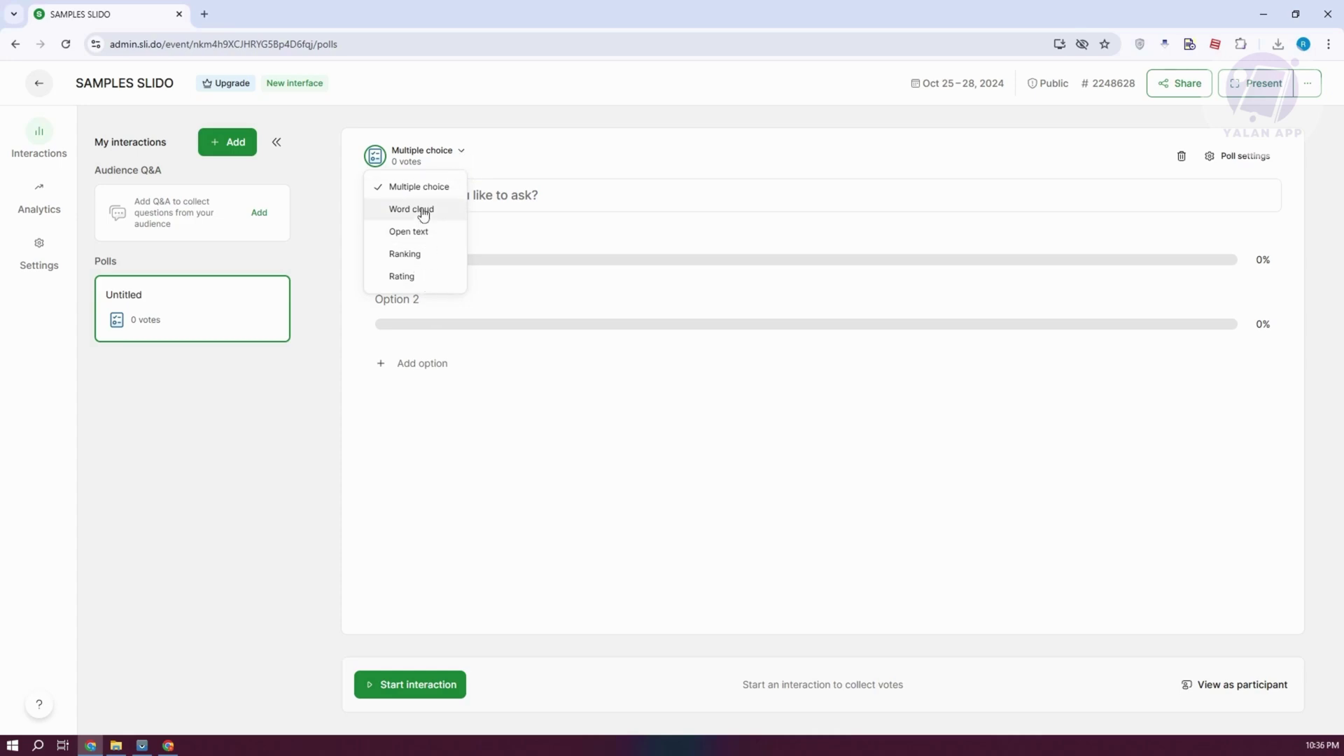
# - Add a third option and write the question WHICH IS THE BEST FRUIT with answers APPLE, MANGO, BANANA
pyautogui.click(663, 531)
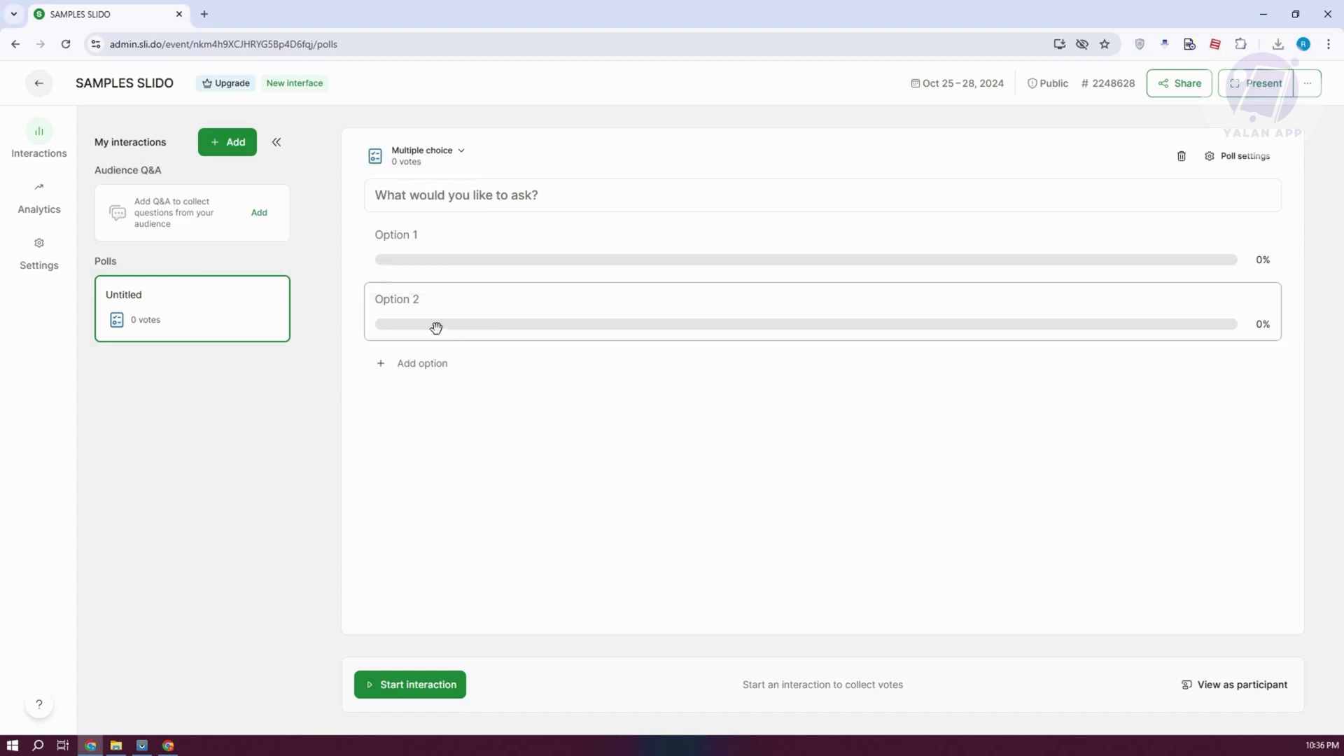
pyautogui.click(383, 367)
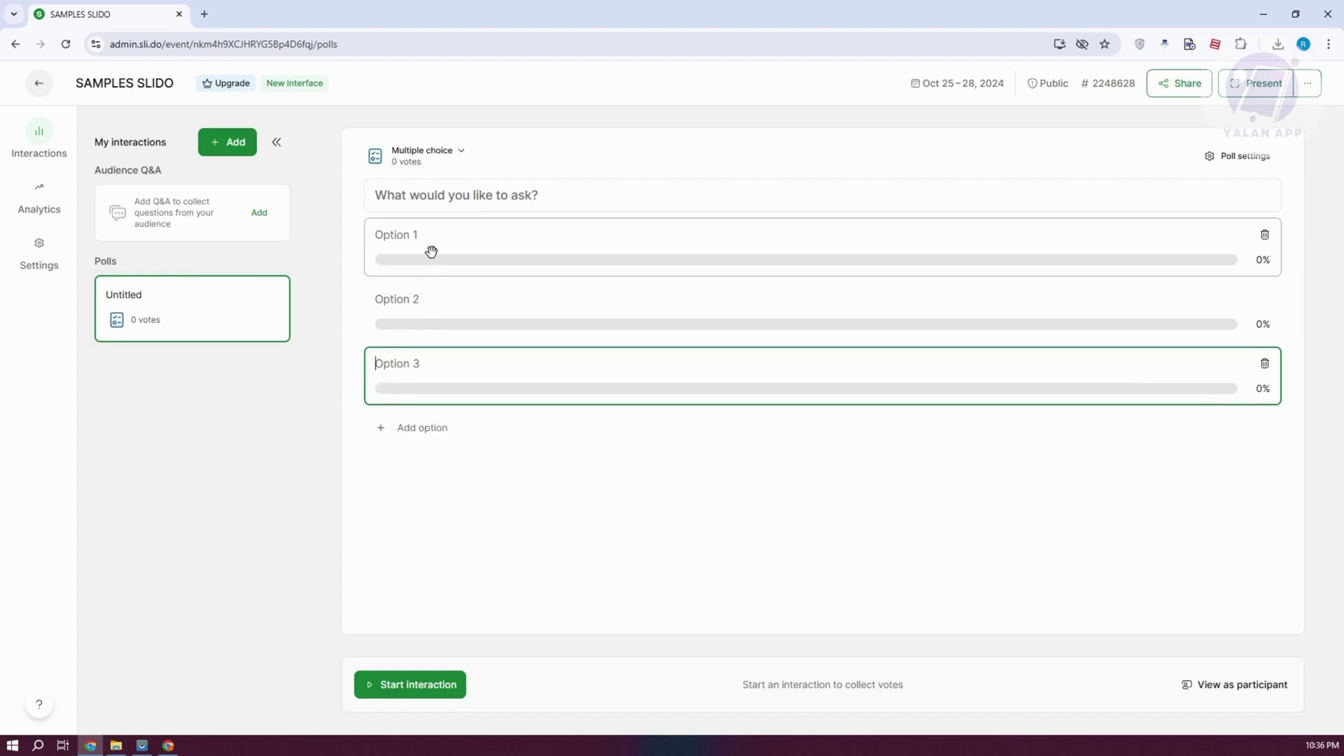
pyautogui.click(472, 205)
pyautogui.write('W')
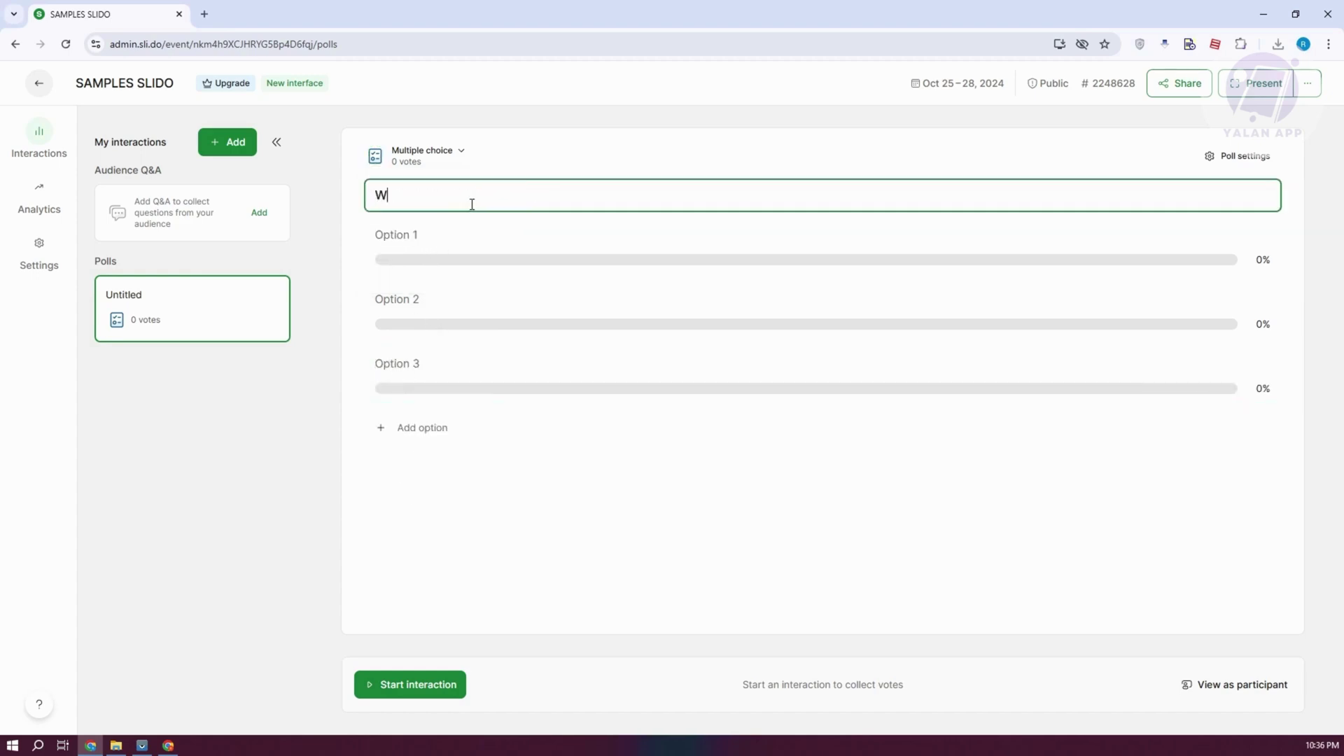
pyautogui.write('HICH IS THE BEA')
pyautogui.write('T FRUIT')
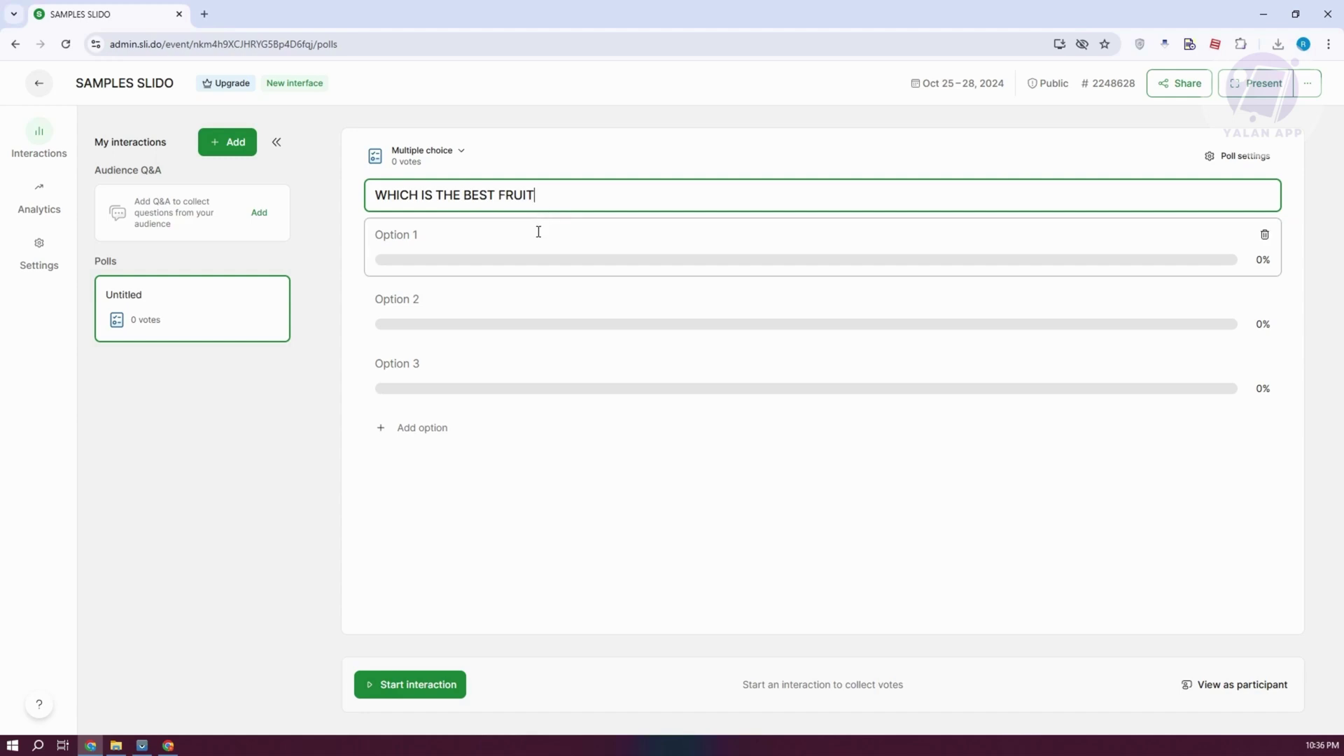
pyautogui.click(524, 228)
pyautogui.write('APPLE')
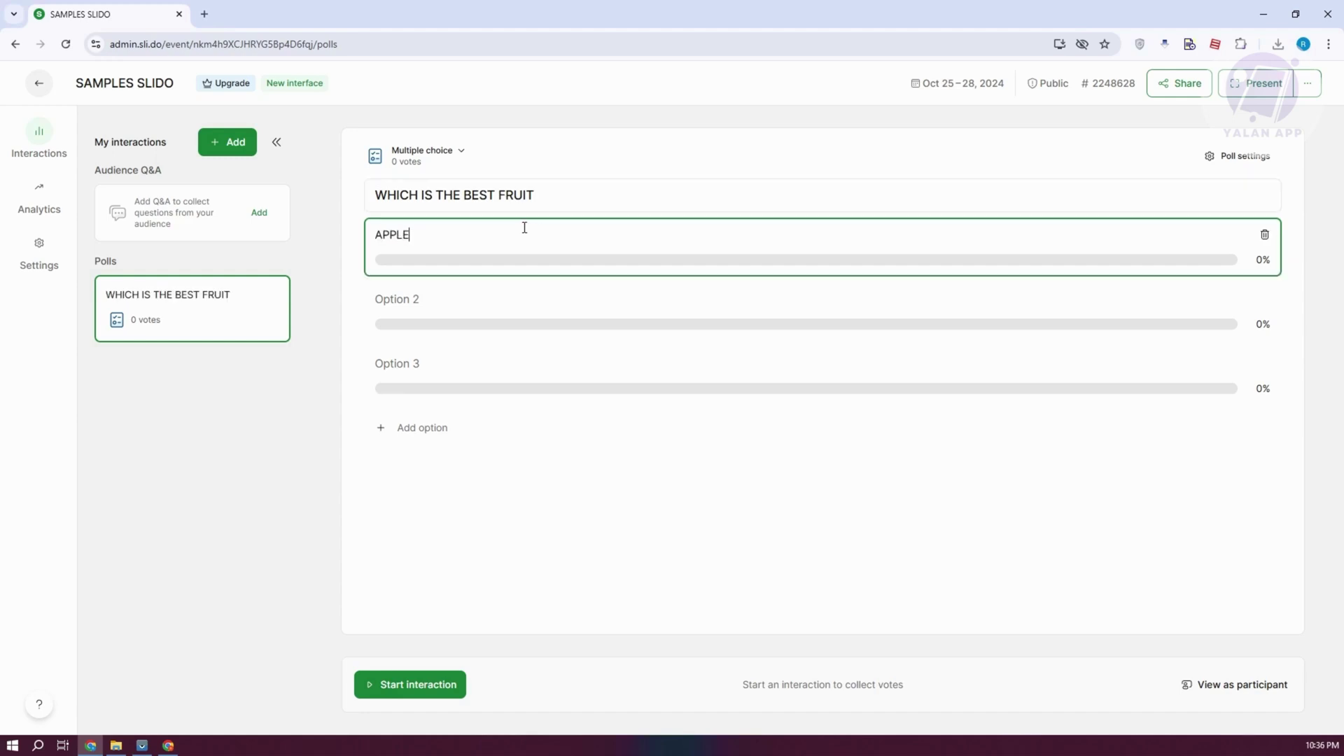
pyautogui.click(485, 313)
pyautogui.write('MANGO')
pyautogui.click(543, 372)
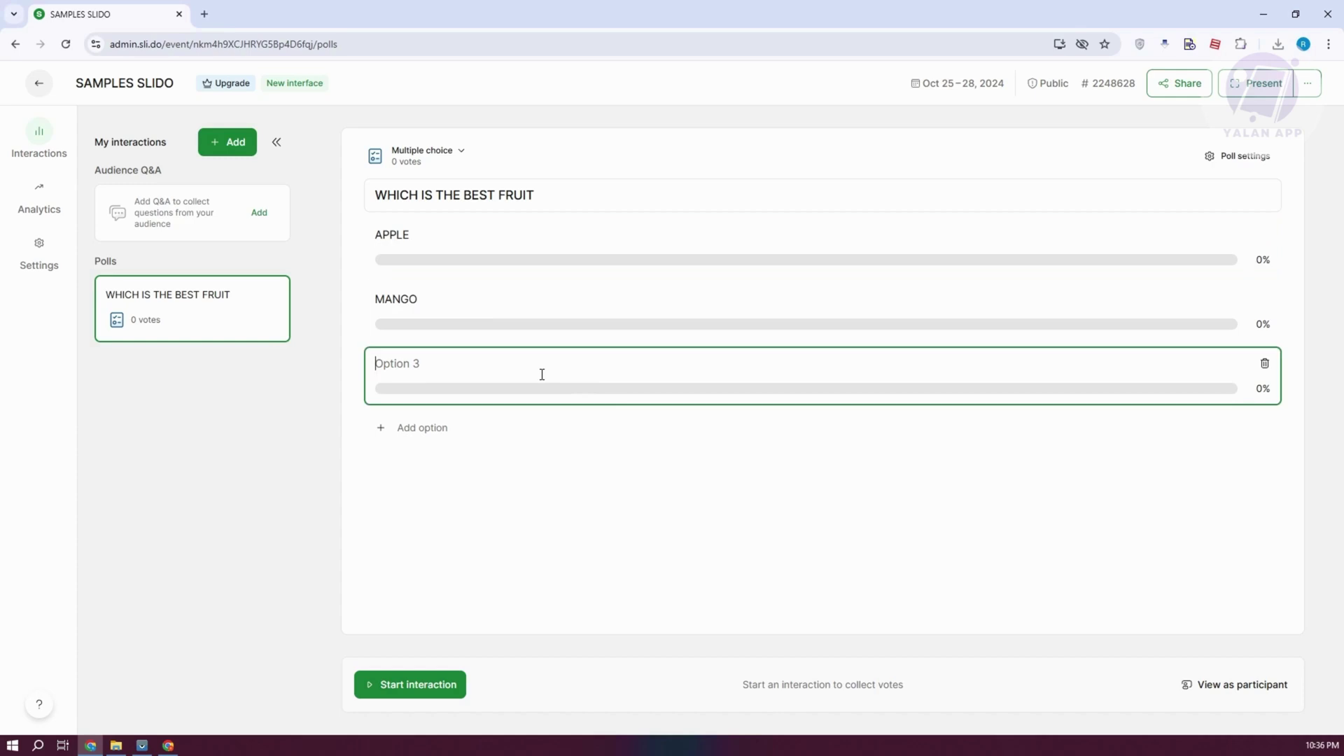
pyautogui.write('BANANA')
pyautogui.click(812, 502)
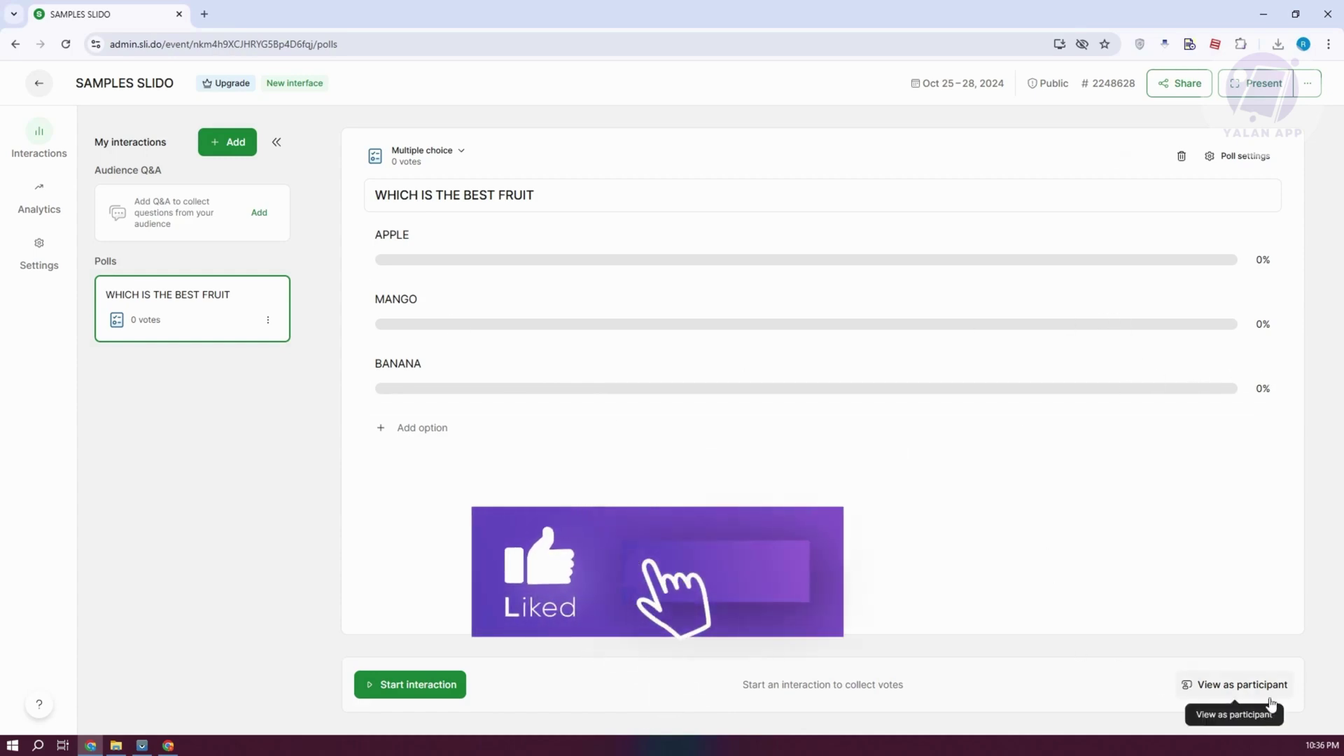
# - Preview the fruit poll, run it, view it as host, then stop it at 0 votes
pyautogui.click(1208, 686)
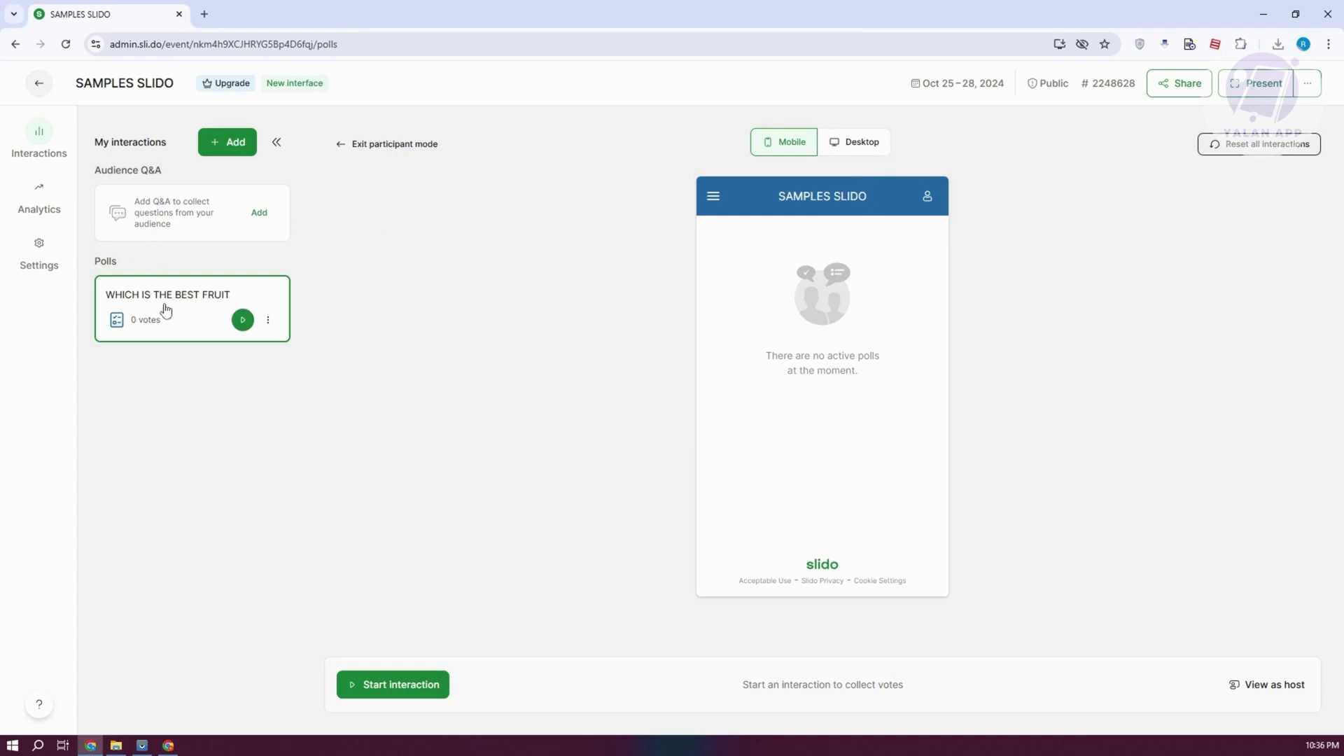
pyautogui.click(242, 319)
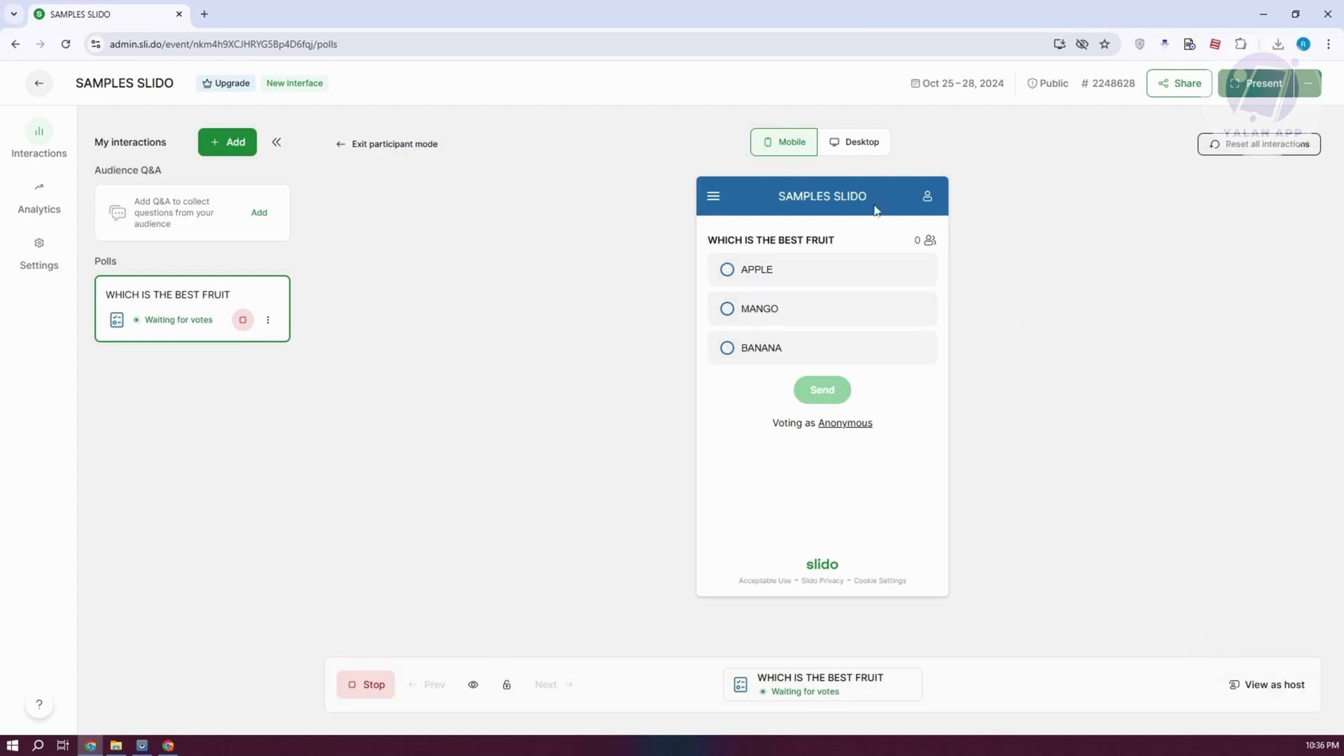
pyautogui.click(1282, 686)
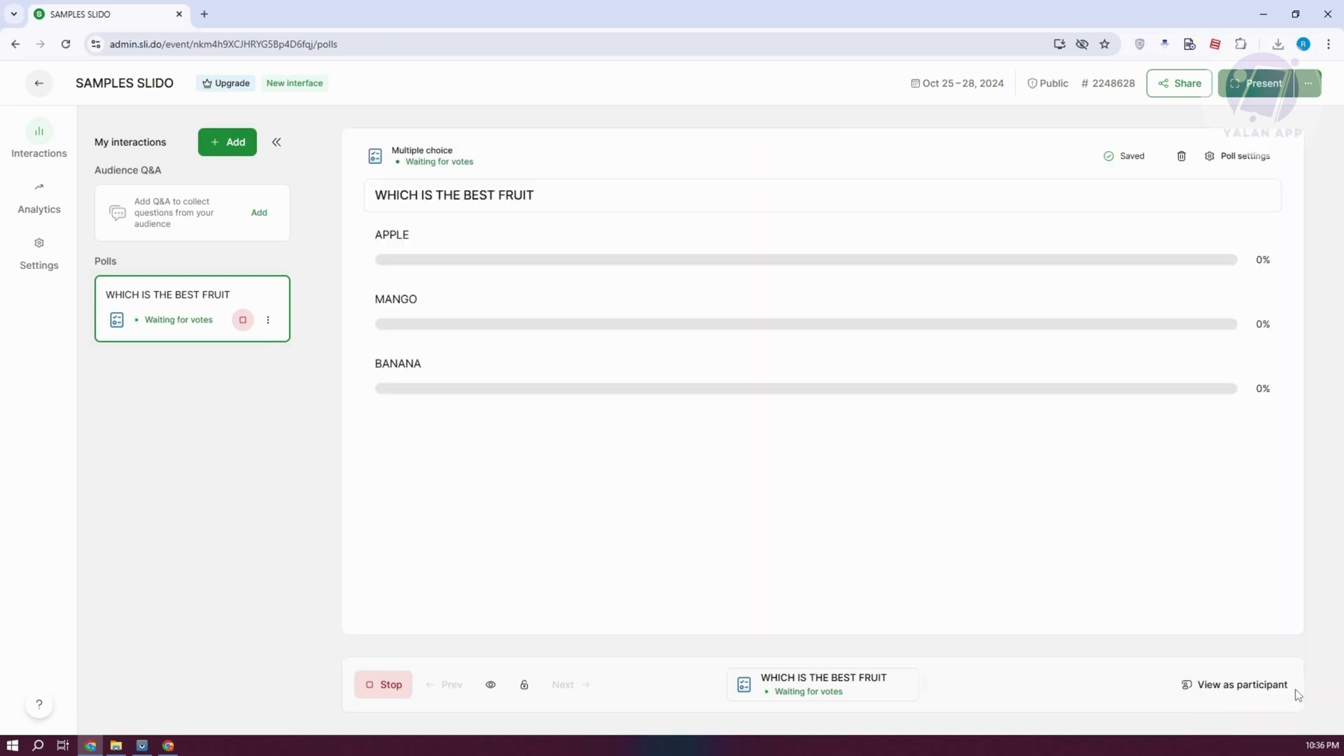
pyautogui.click(247, 325)
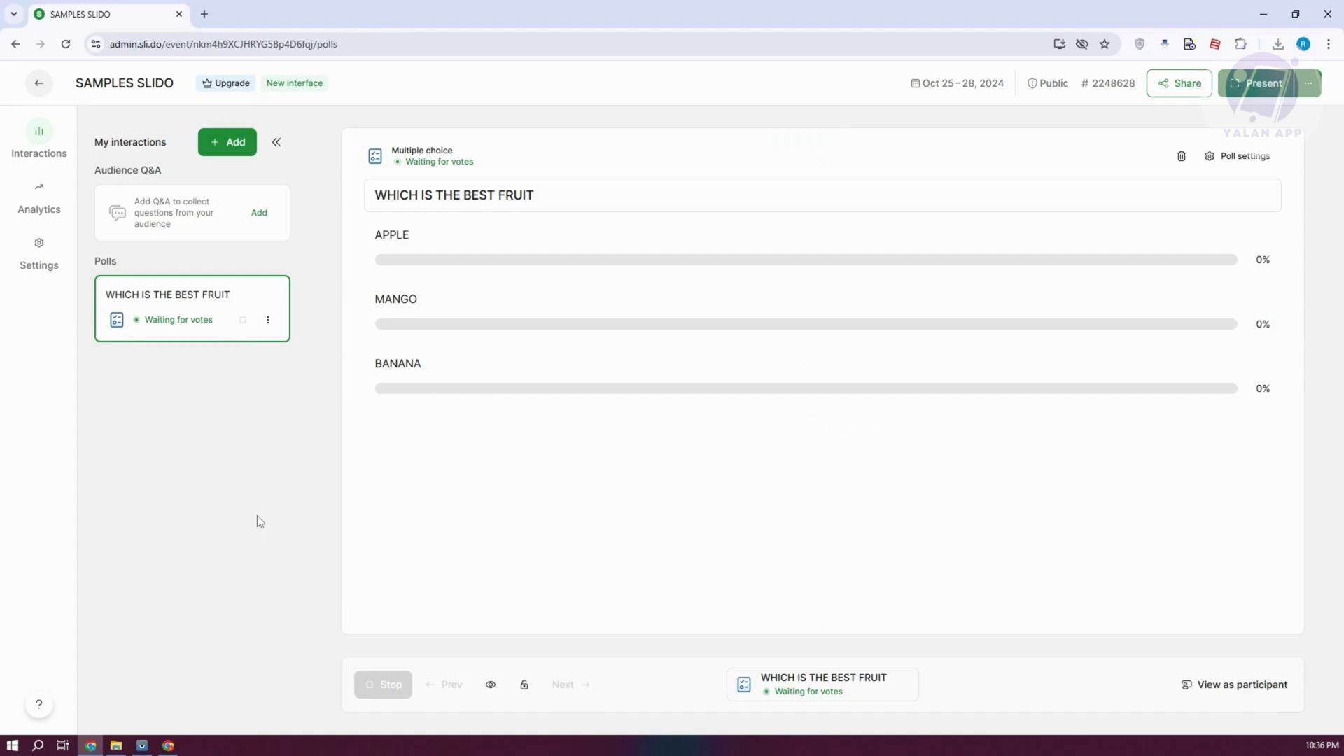
pyautogui.click(1225, 166)
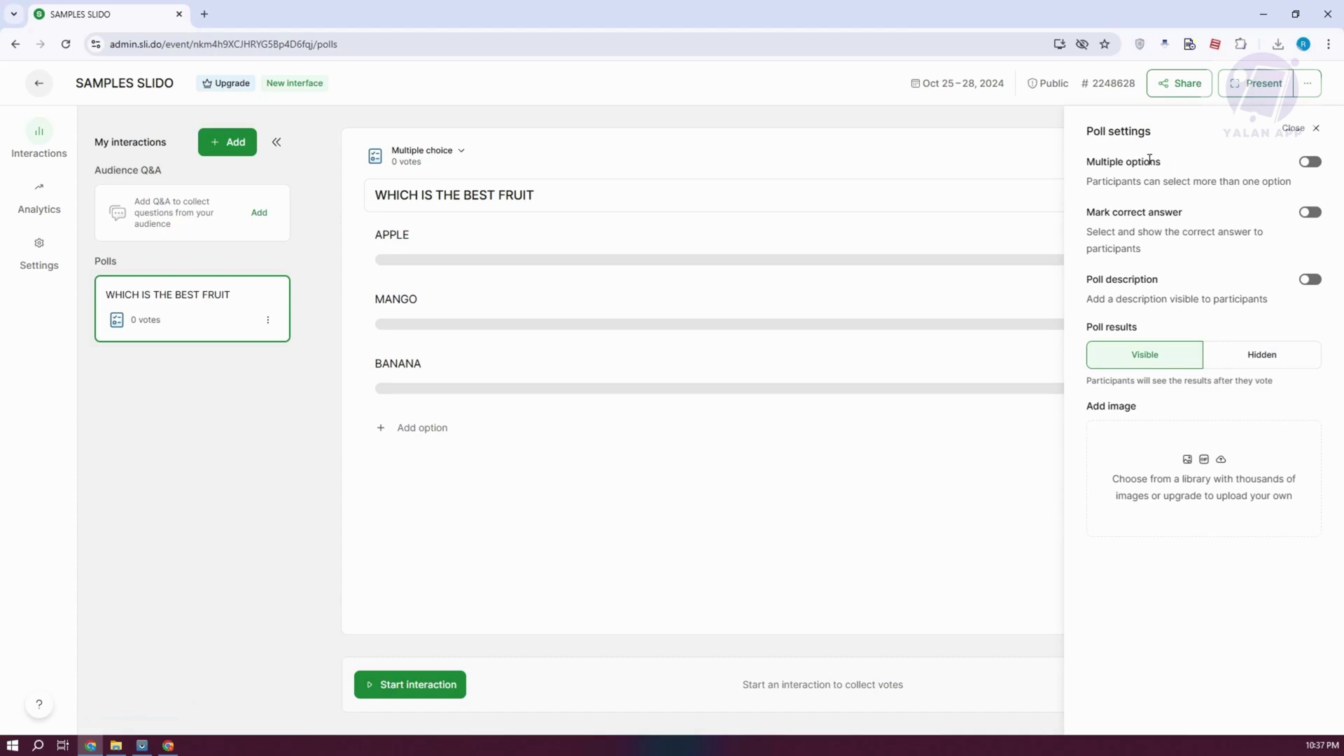
pyautogui.click(1310, 163)
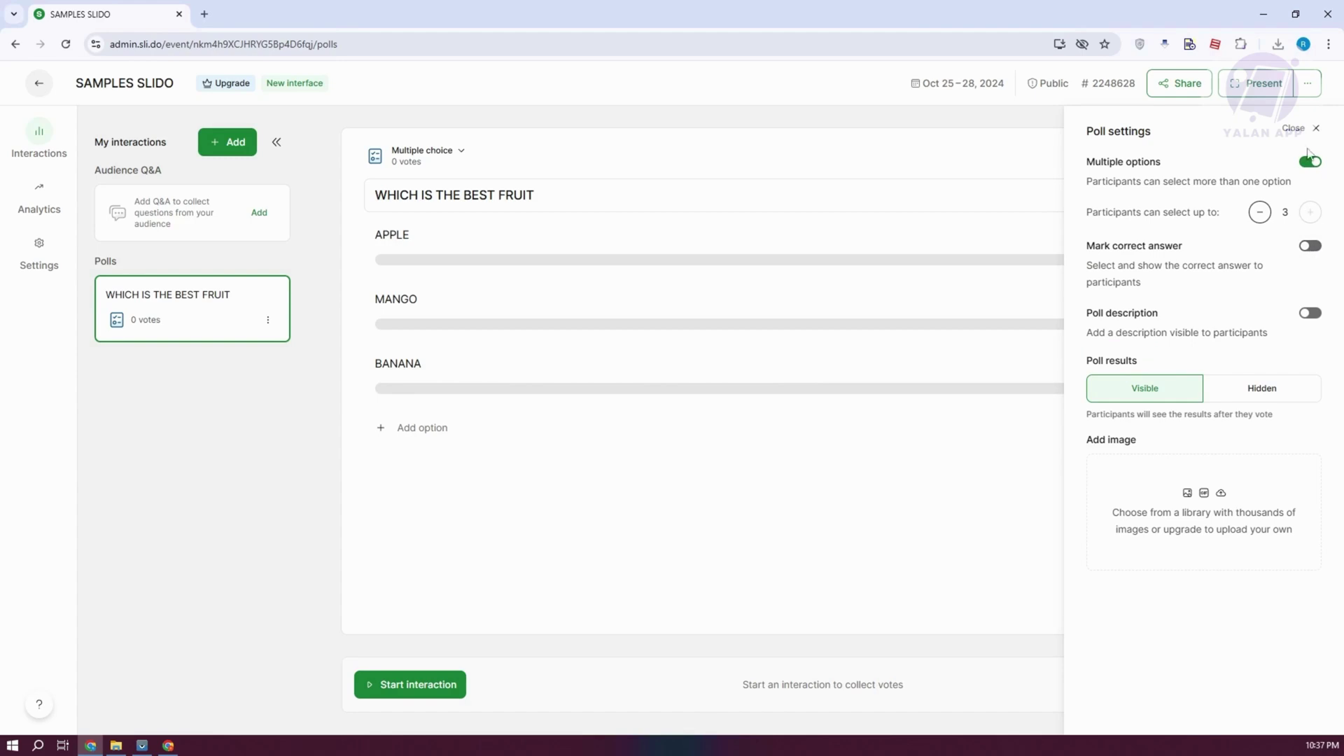
pyautogui.click(1311, 163)
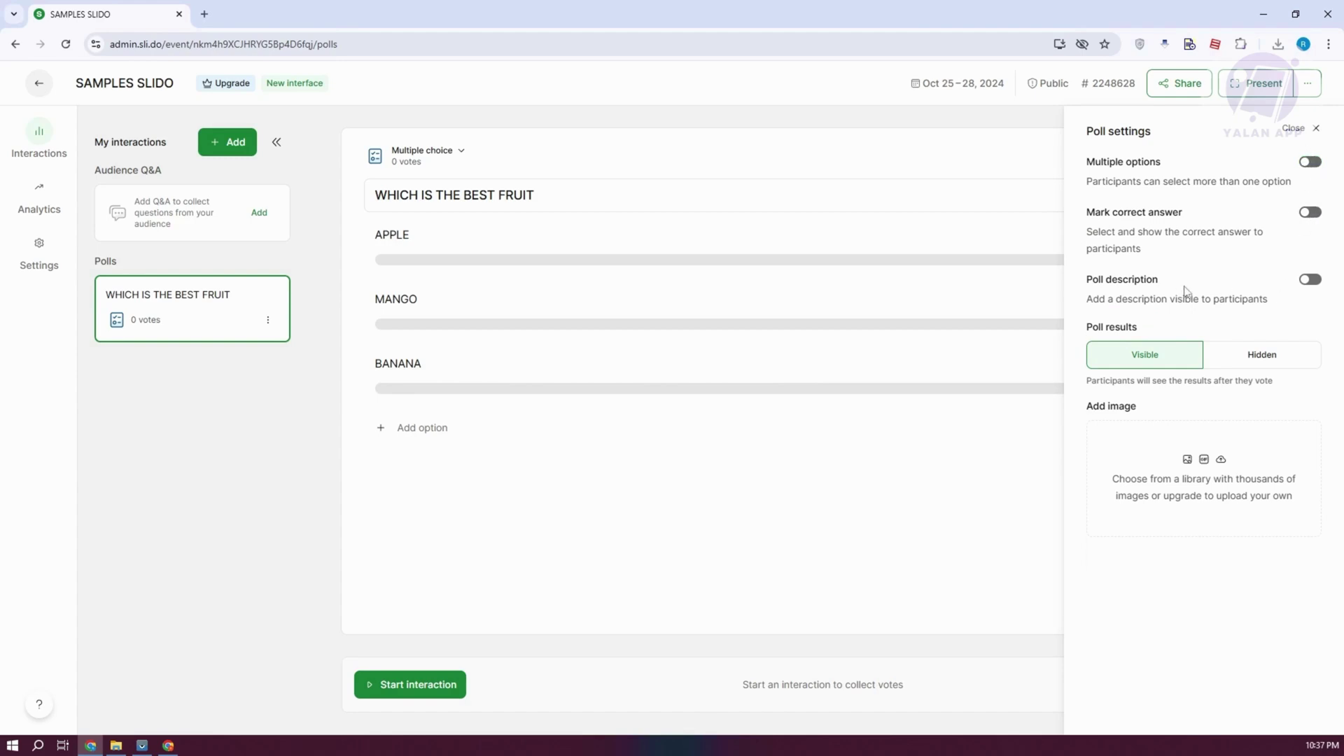
pyautogui.click(1311, 280)
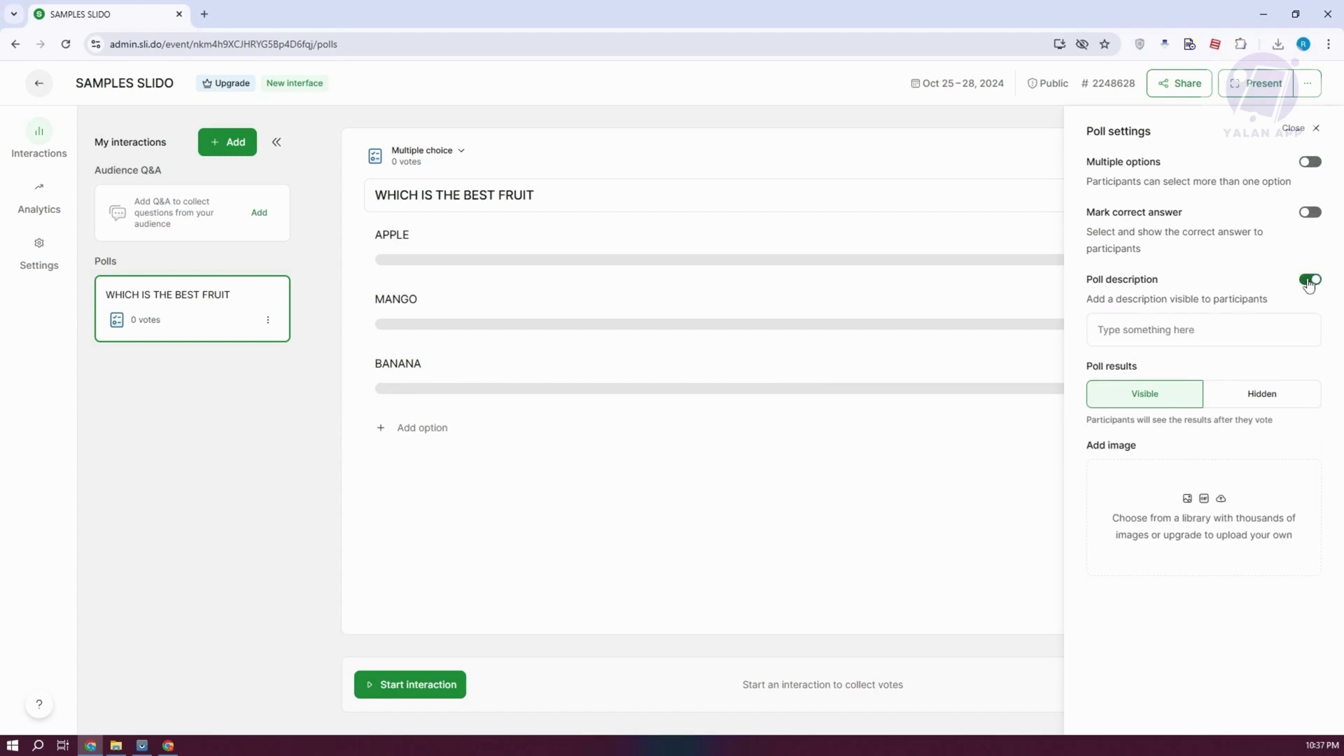
pyautogui.click(1309, 280)
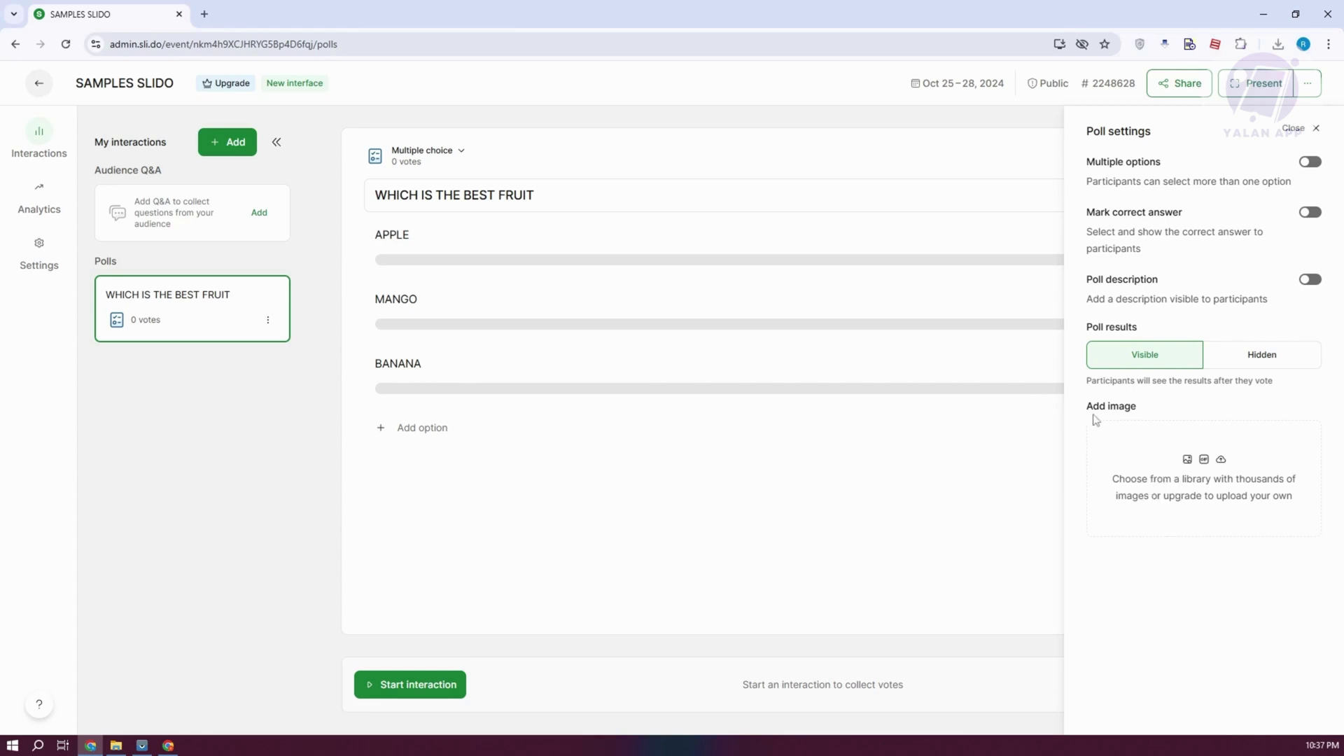
pyautogui.click(258, 588)
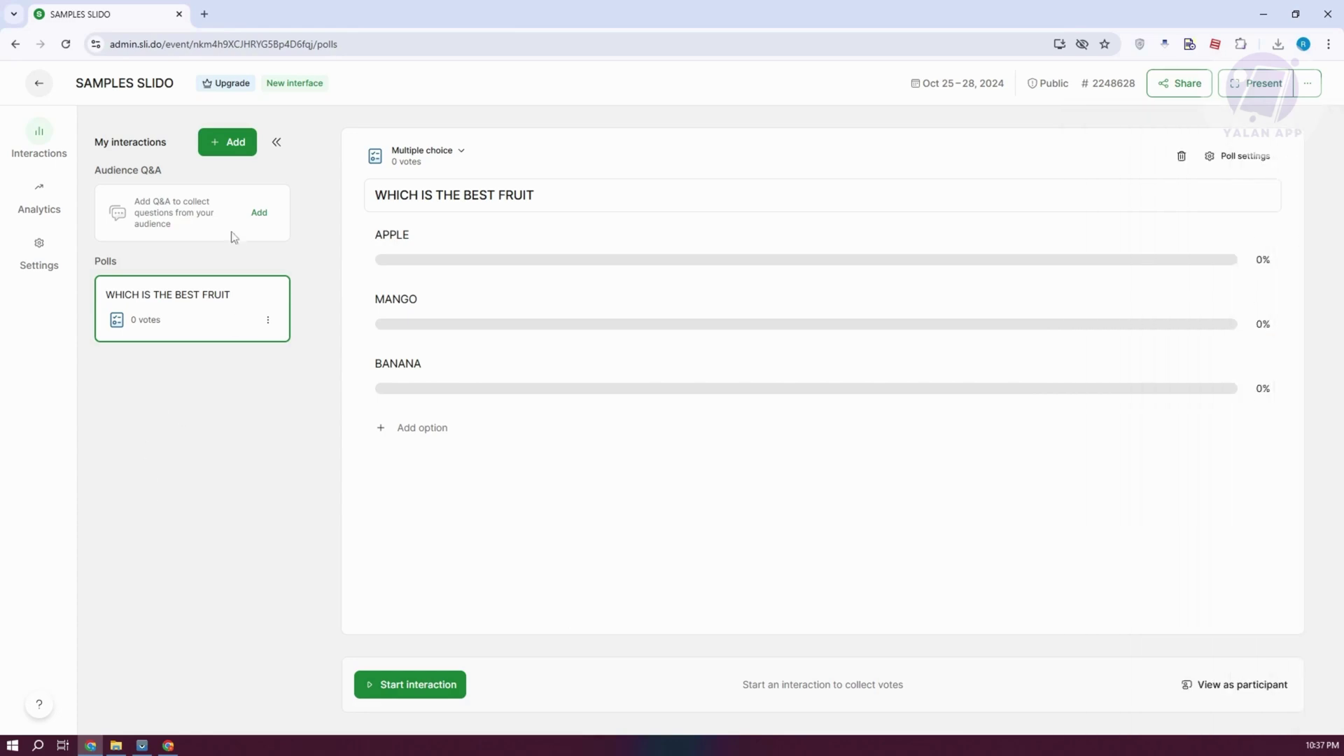
# - Add a Quiz with a first untitled question holding Option 1 and Option 2
pyautogui.click(231, 147)
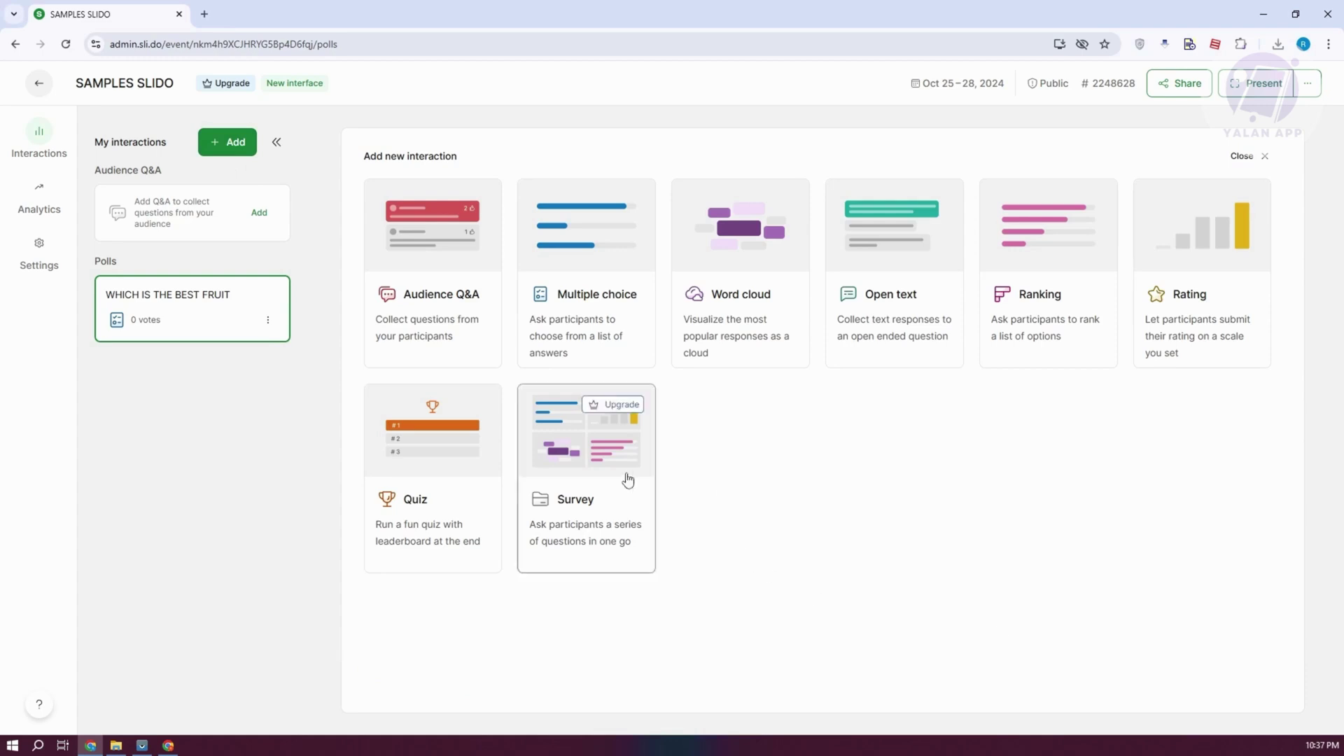
pyautogui.click(423, 494)
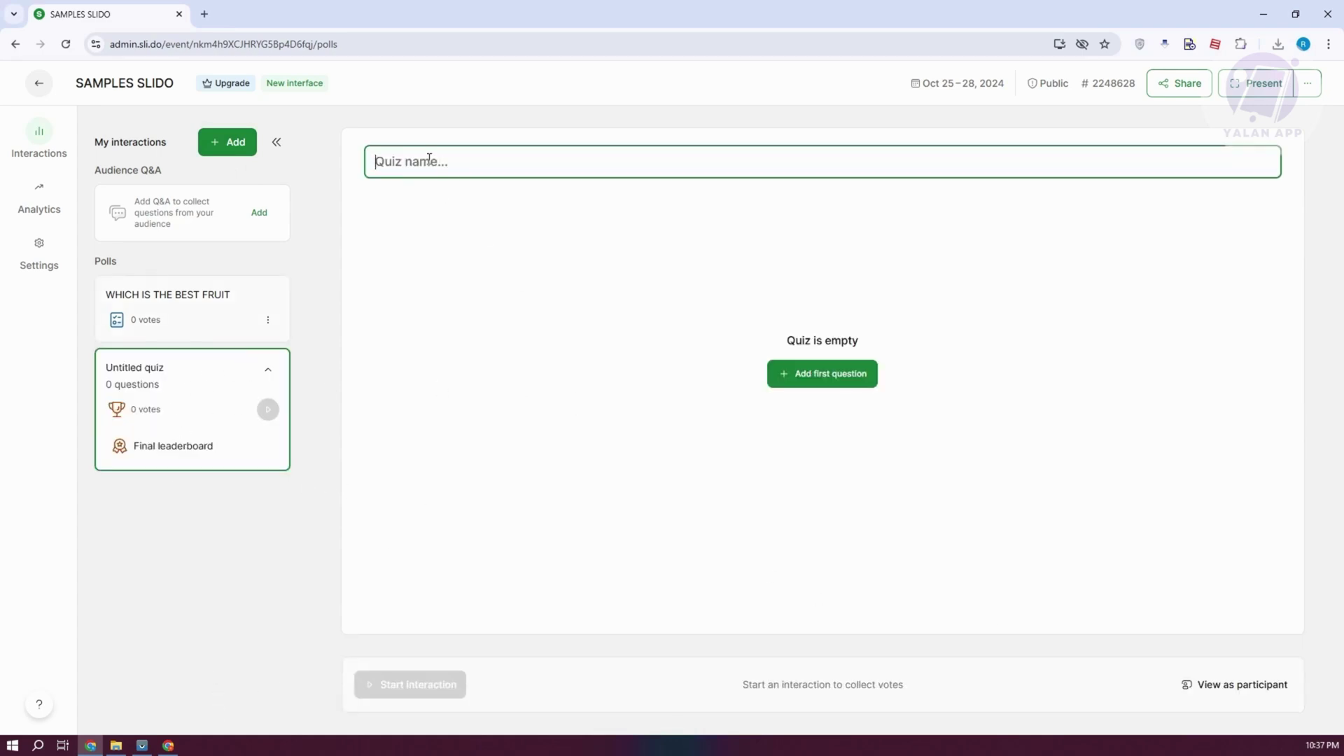
pyautogui.click(826, 376)
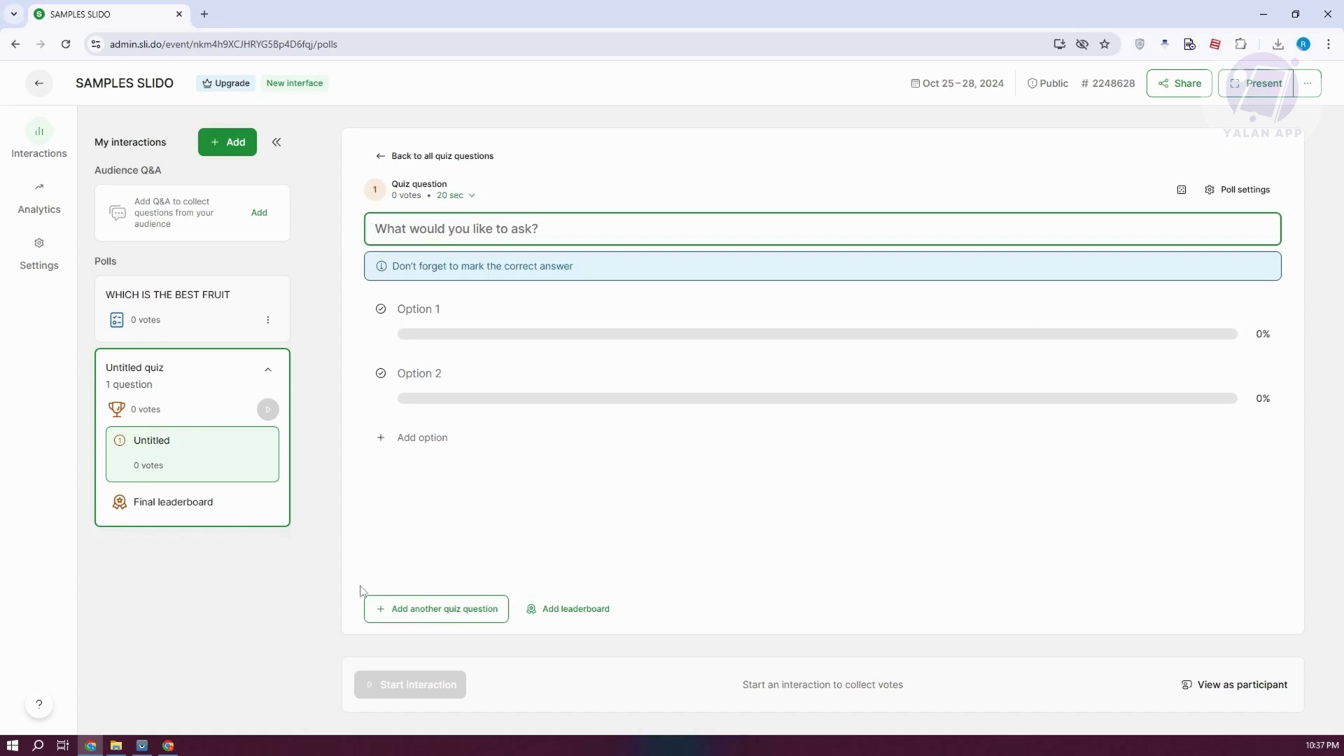
pyautogui.click(465, 615)
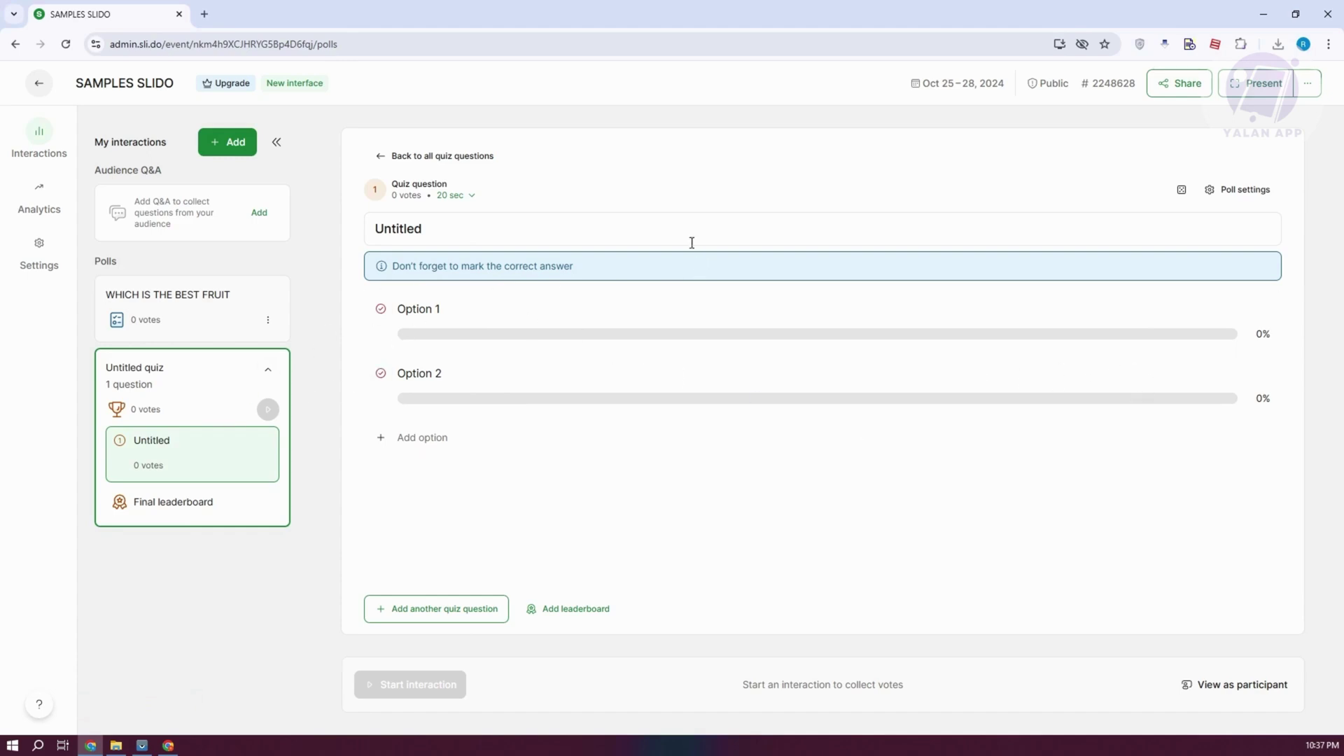
pyautogui.click(1246, 193)
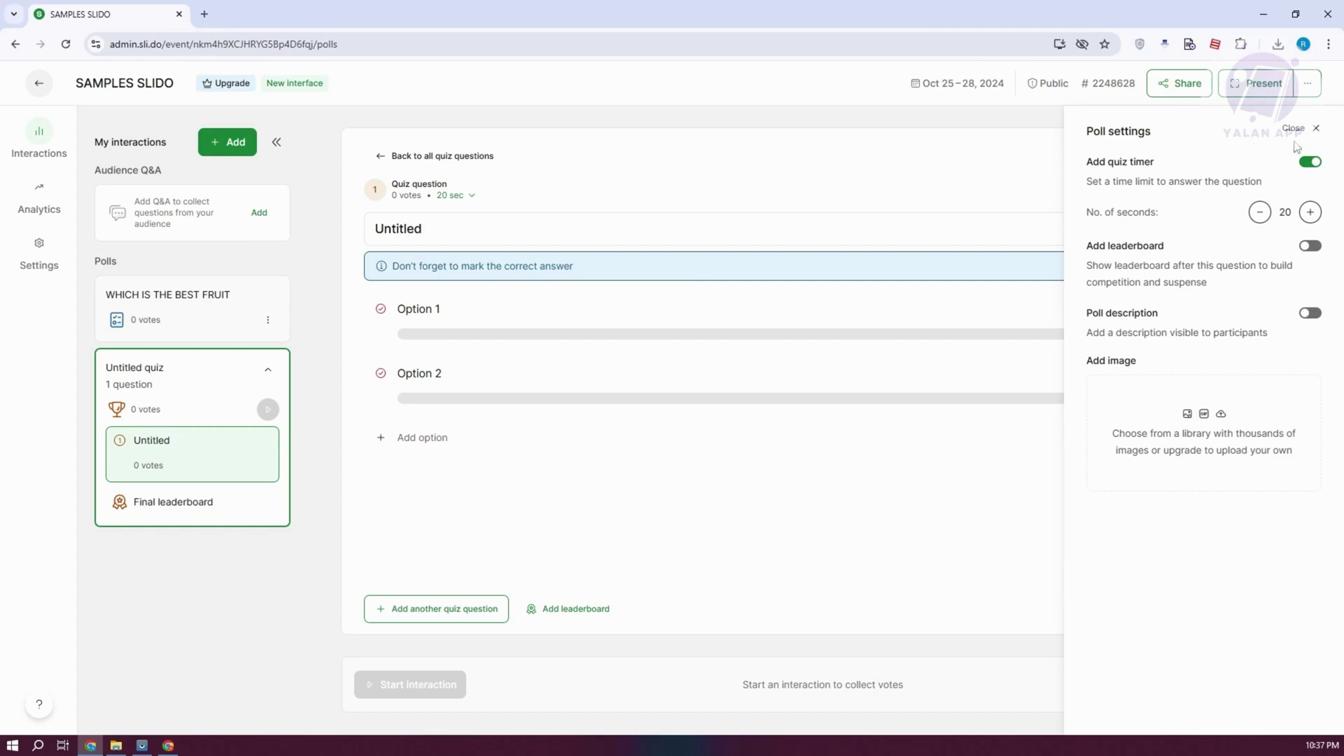
pyautogui.click(1316, 129)
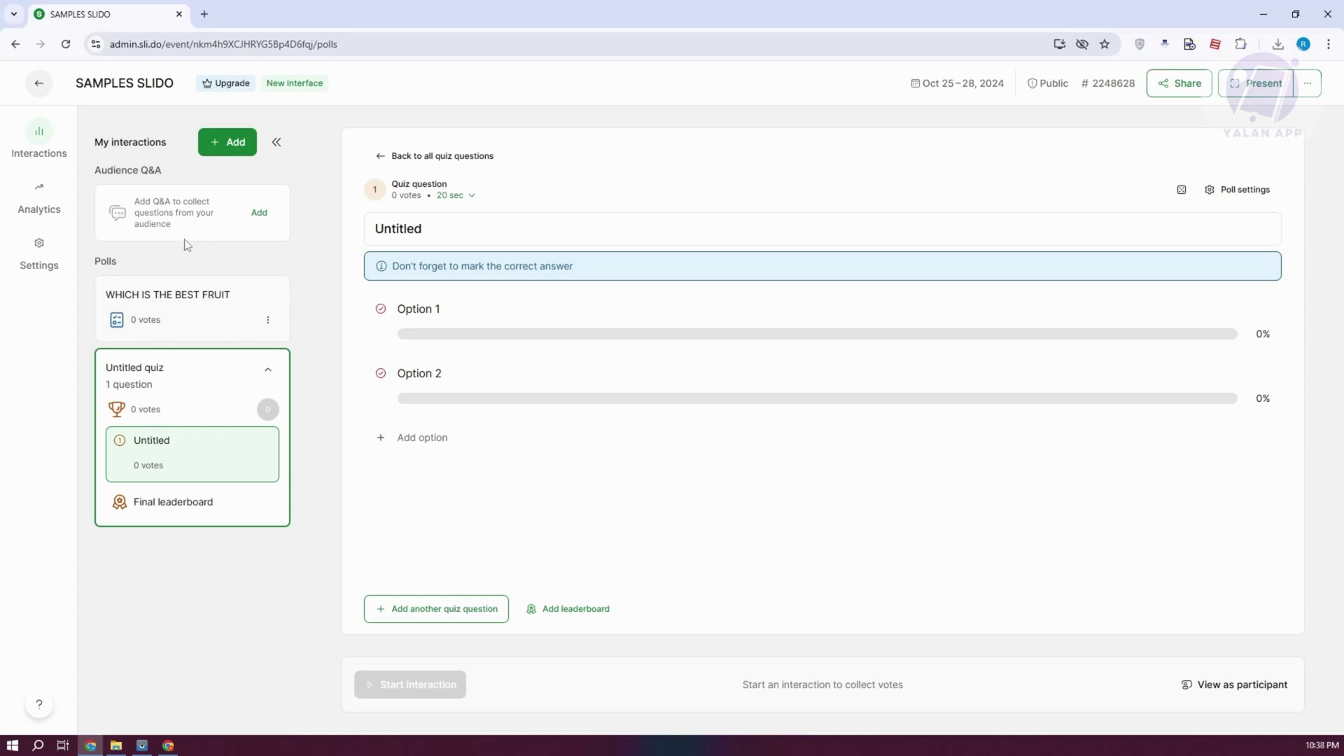
pyautogui.click(259, 212)
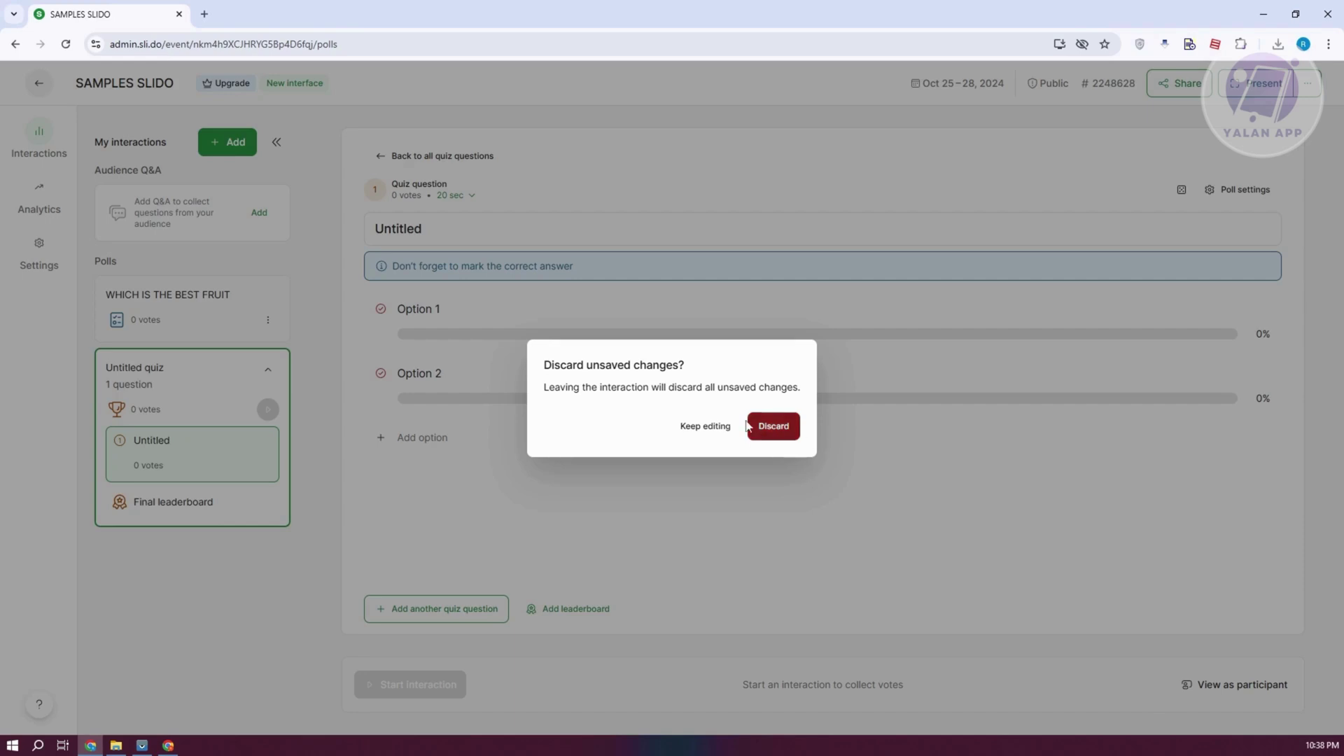
# - Keep the quiz edits through both discard prompts, re-expand the sidebar, and open the event's Analytics
pyautogui.click(704, 438)
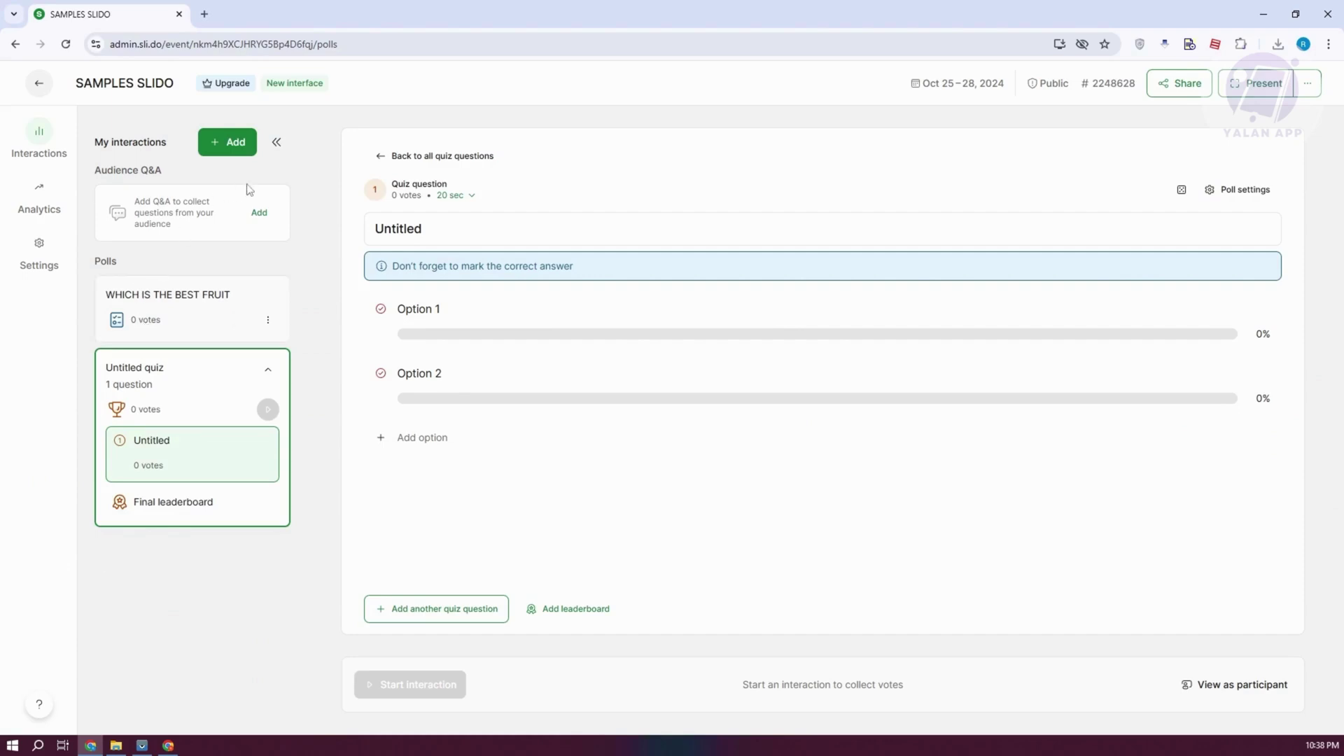
pyautogui.click(278, 144)
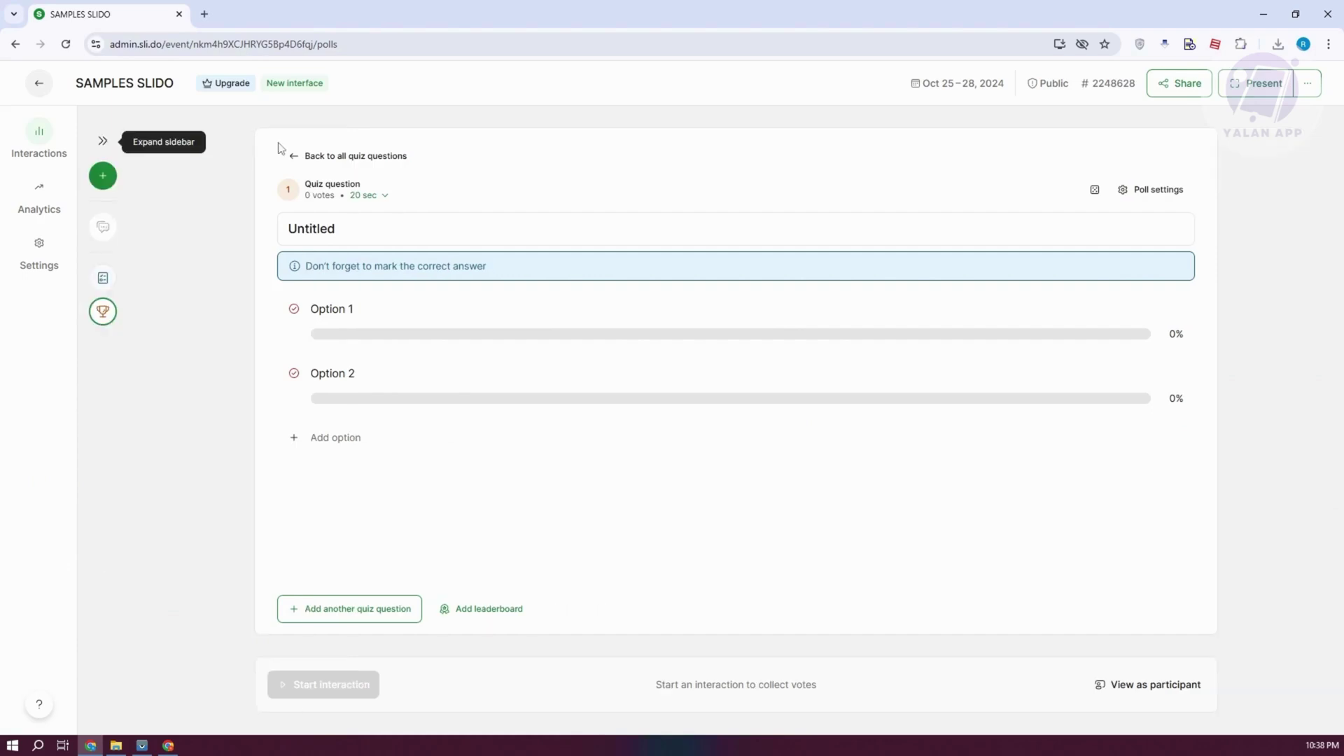
pyautogui.click(101, 142)
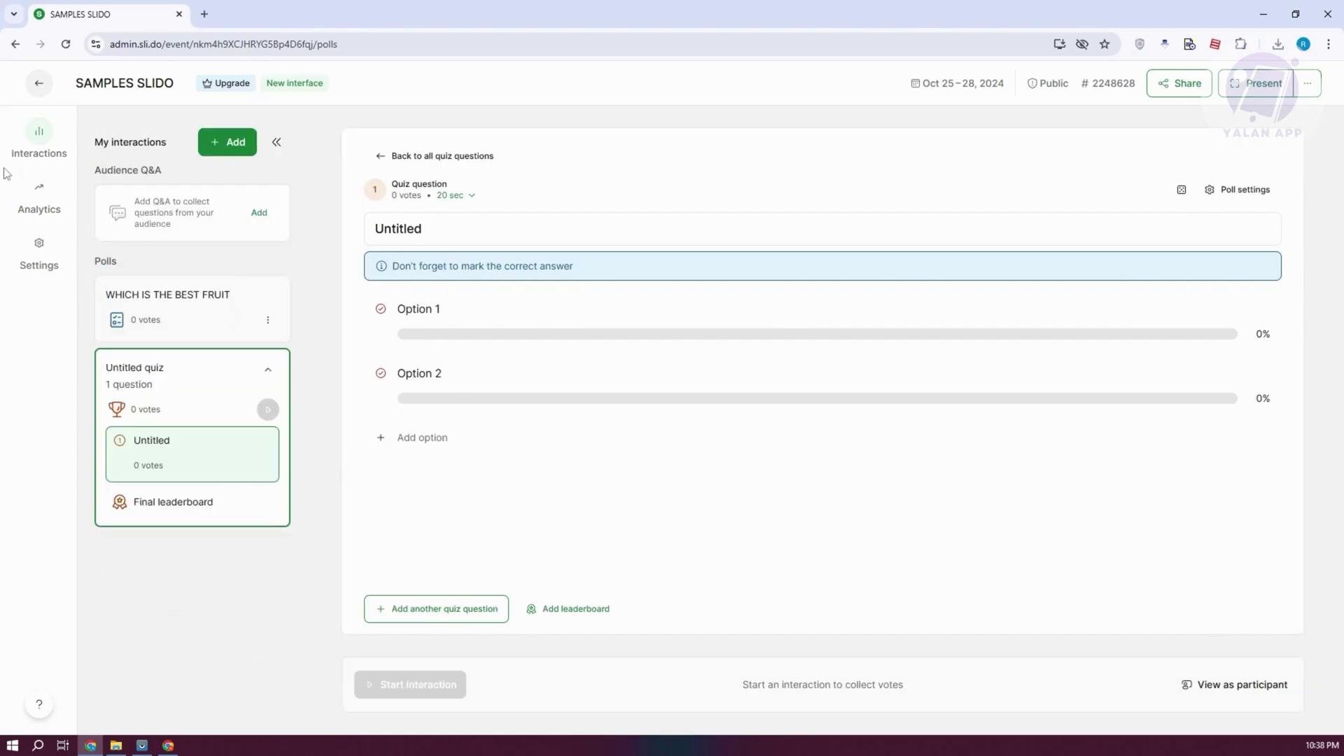
pyautogui.click(37, 202)
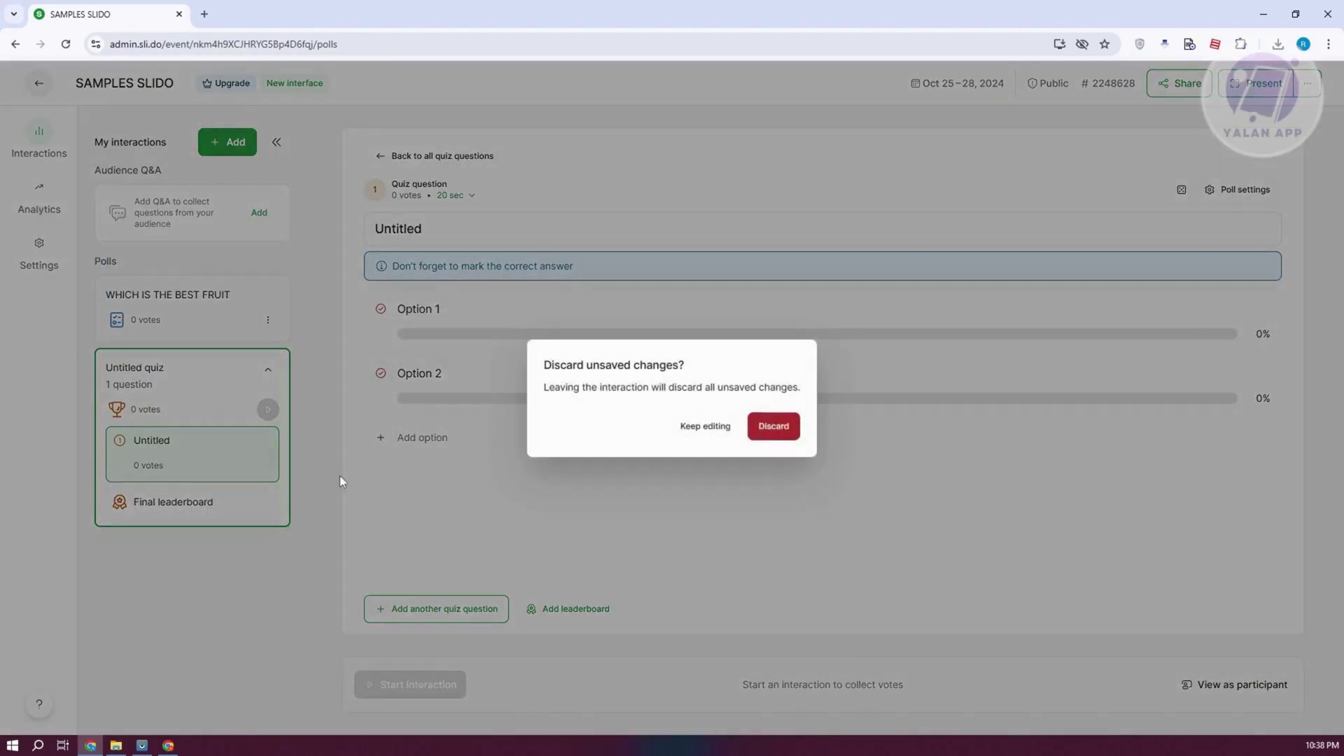
pyautogui.click(717, 437)
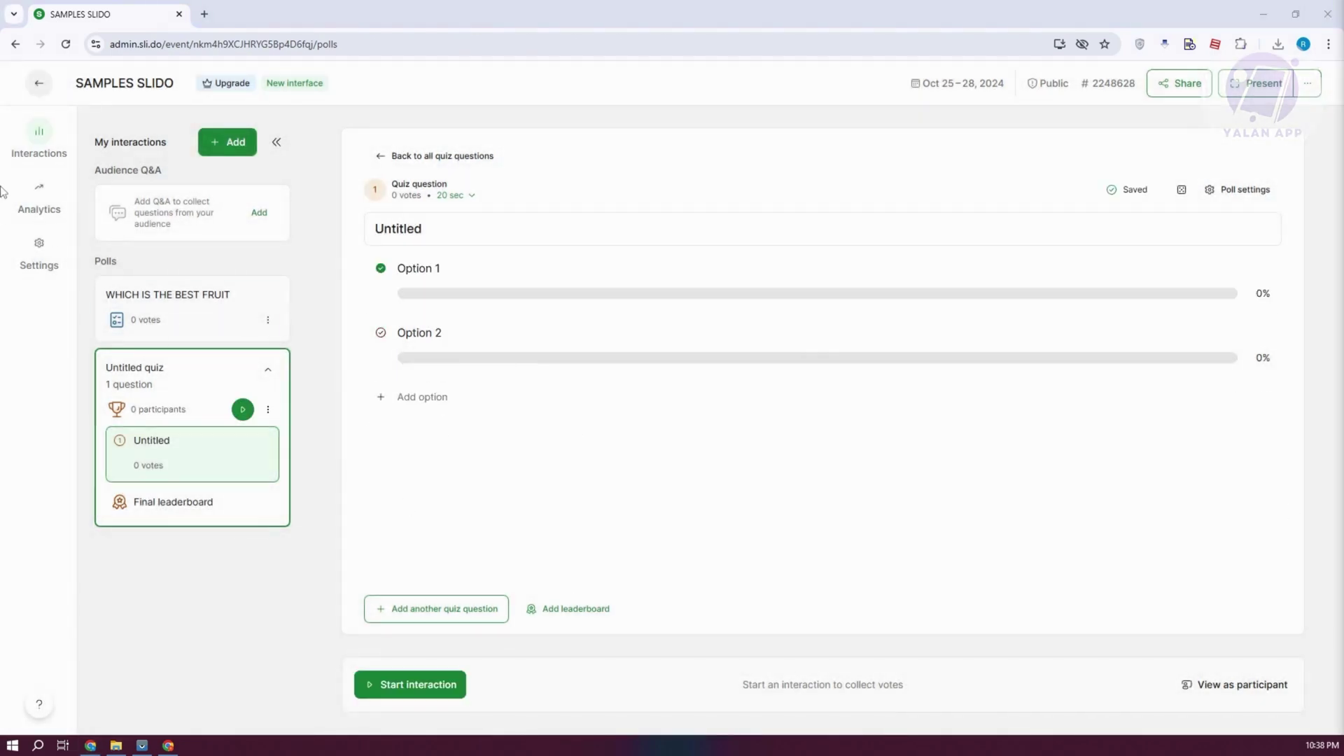
pyautogui.click(53, 214)
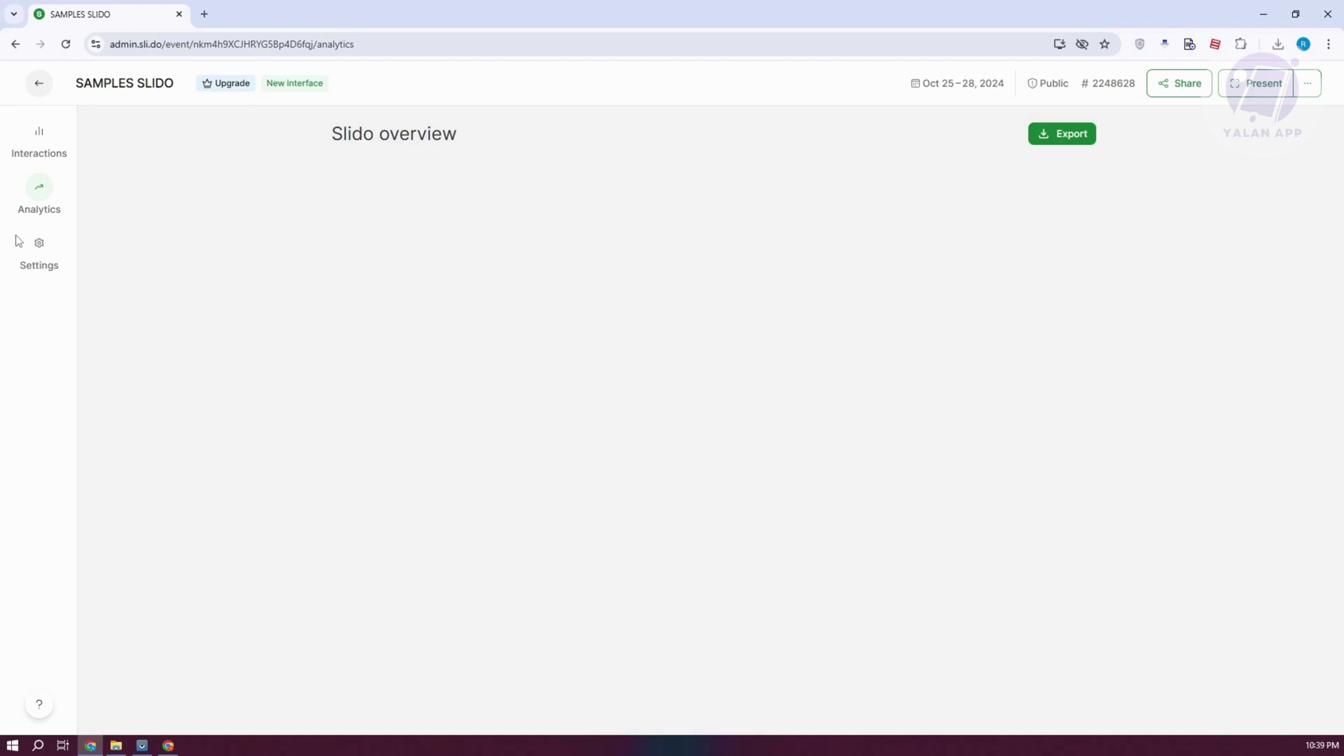
# - In event Settings, inspect the Slido name and code 2248628, leaving the code unchanged
pyautogui.click(40, 245)
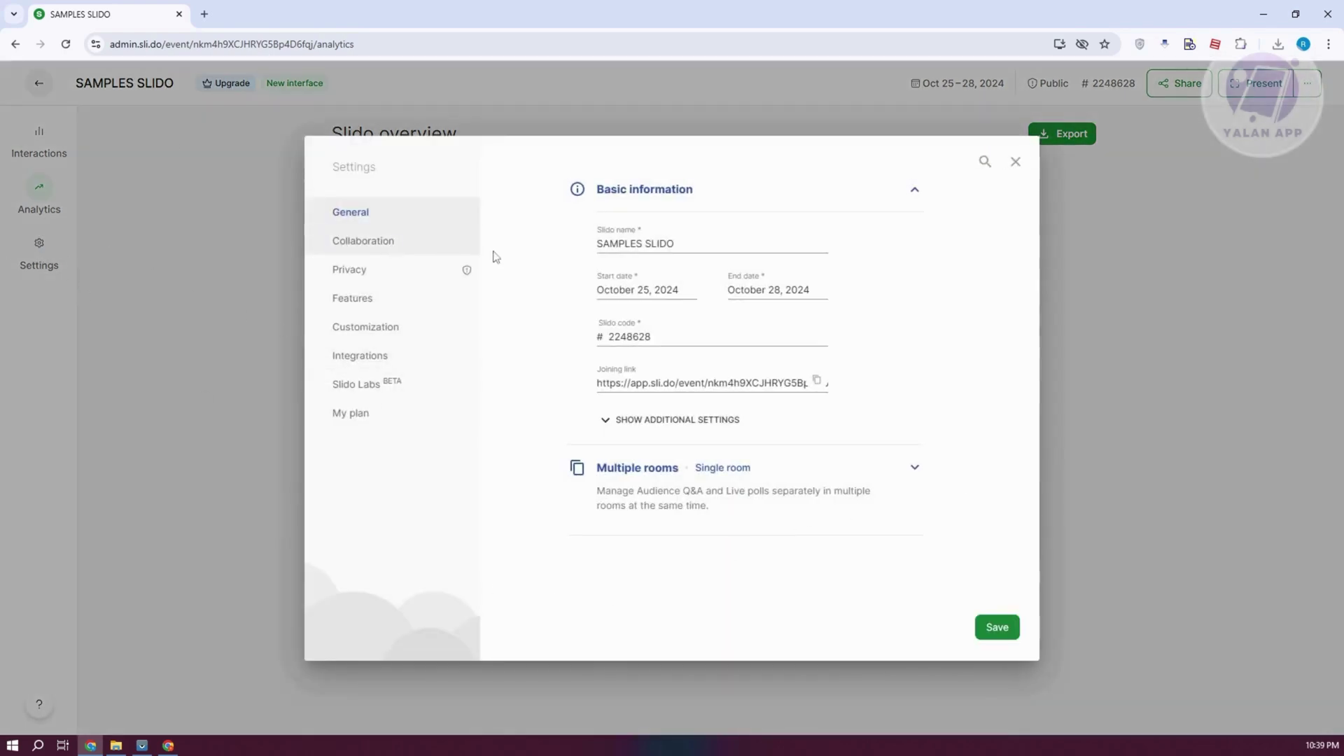
pyautogui.click(732, 244)
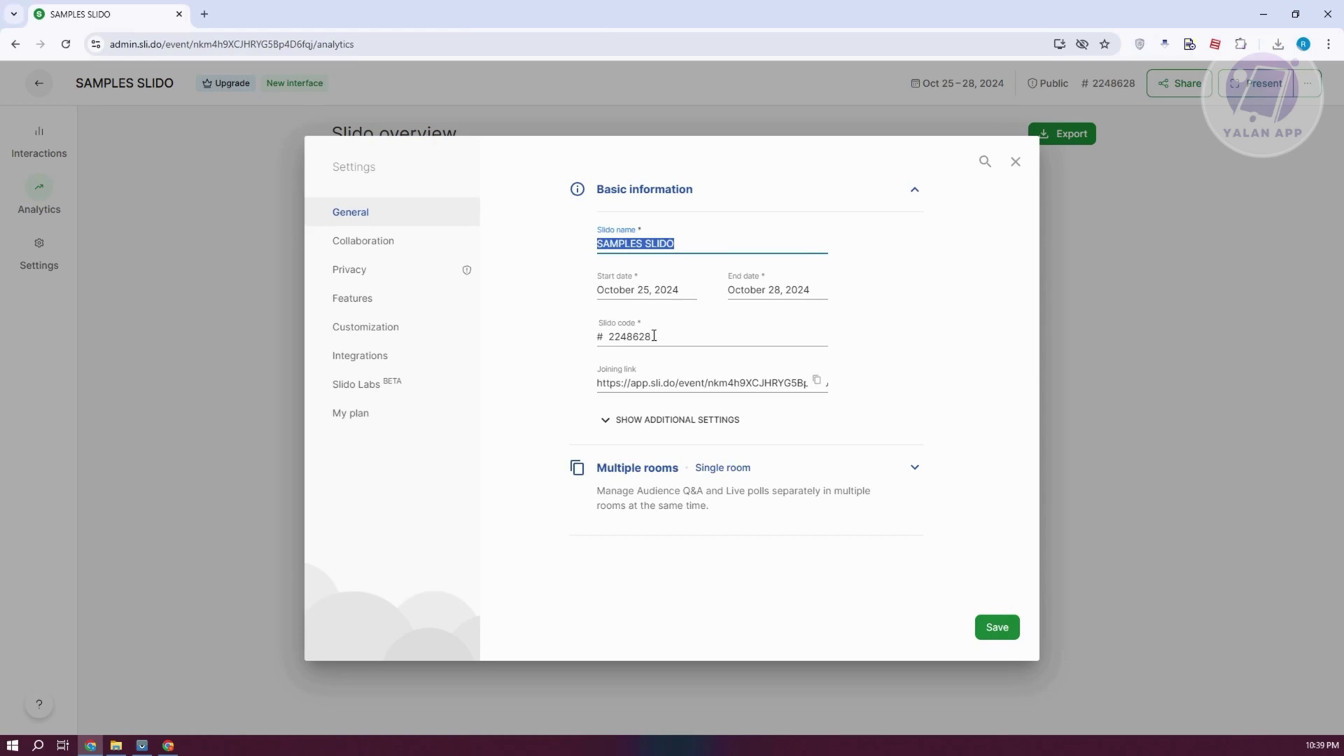
pyautogui.moveTo(691, 337); pyautogui.dragTo(567, 351)
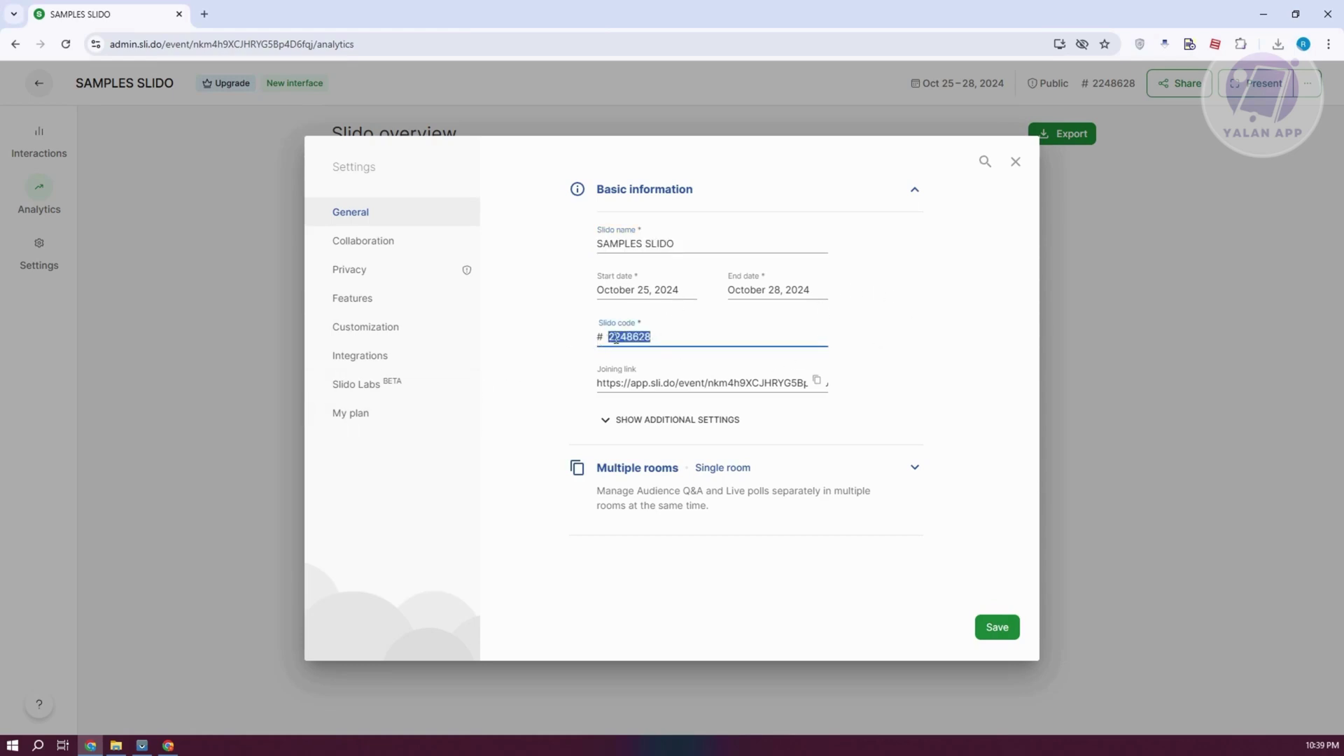
pyautogui.click(595, 381)
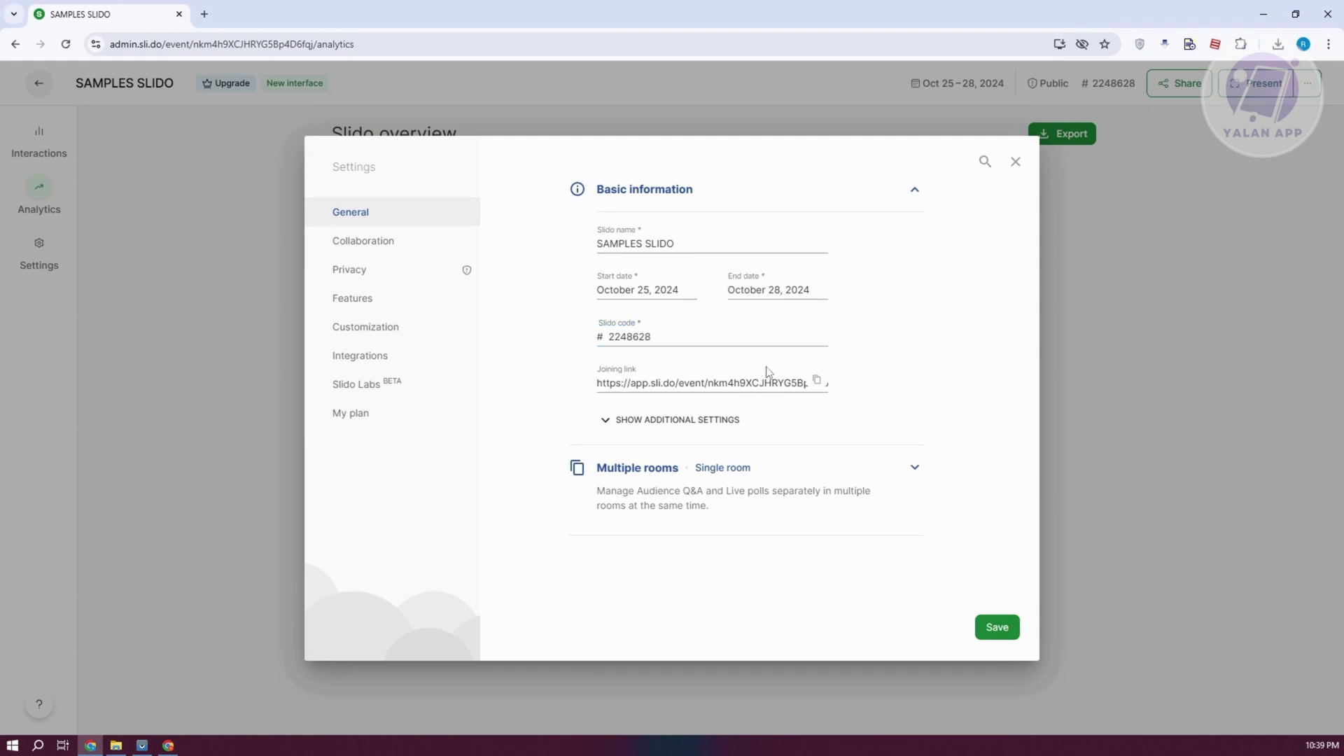
# - Expand Add co-hosts in Collaboration and toggle the Shareable link on, then back off
pyautogui.click(387, 245)
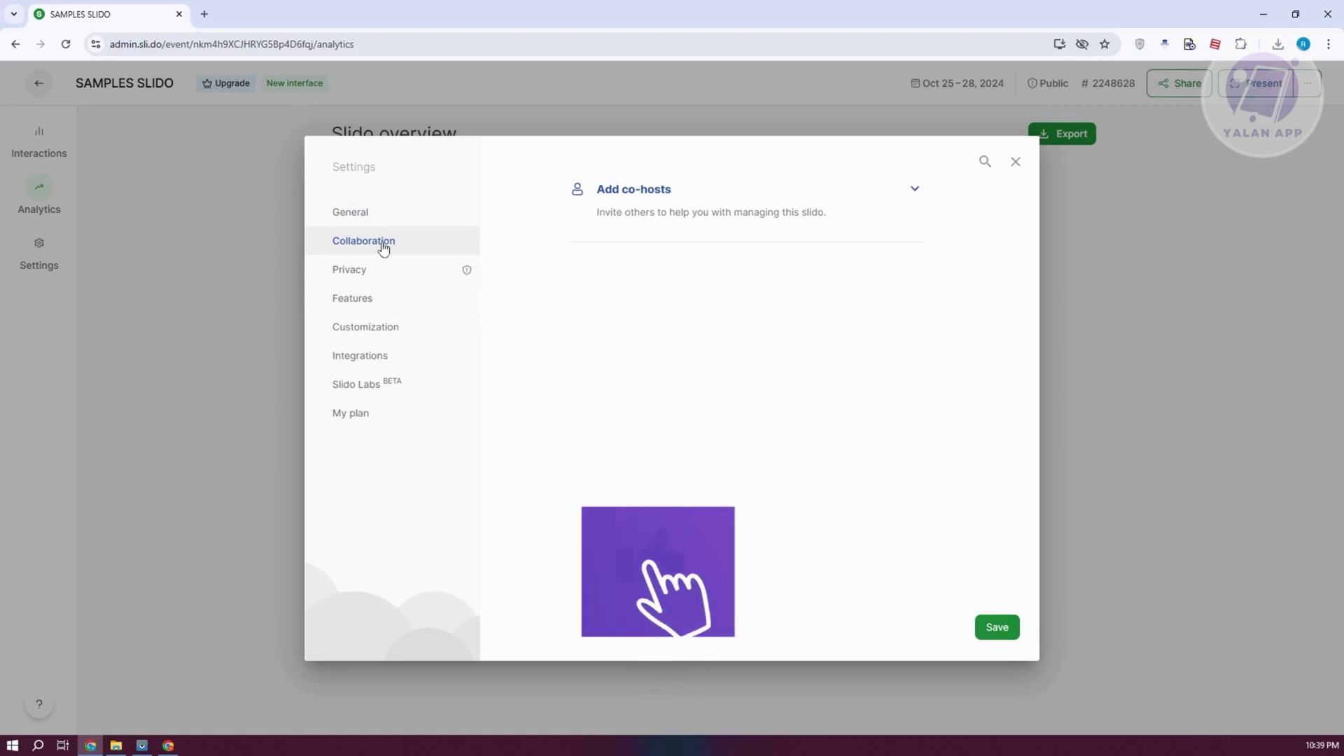
pyautogui.click(914, 190)
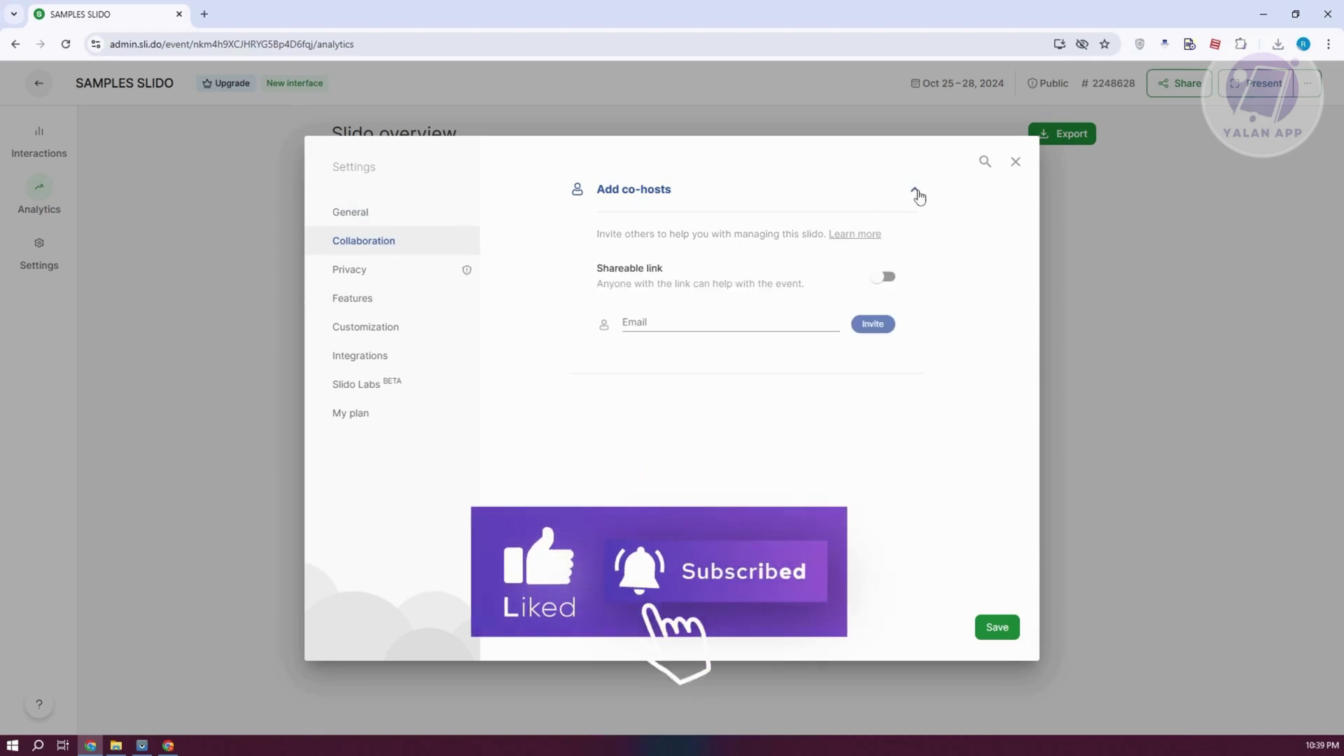
pyautogui.click(886, 282)
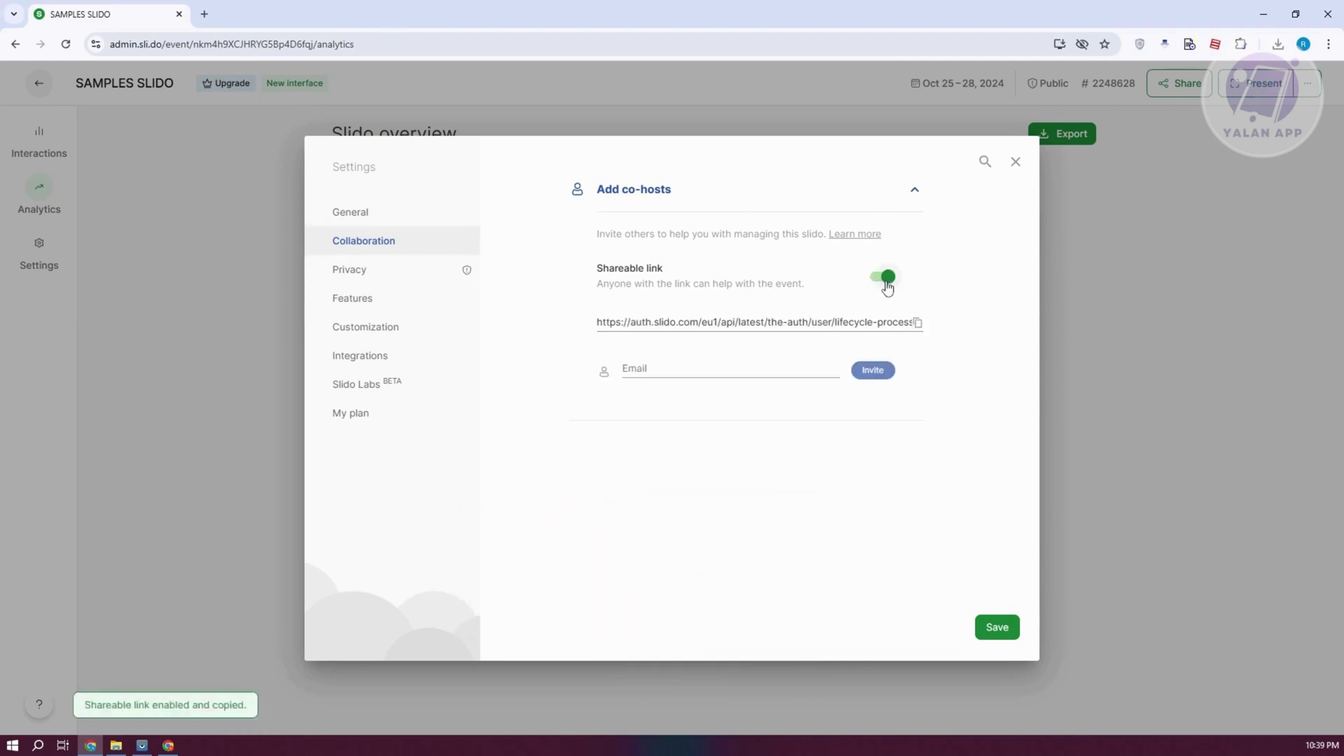
pyautogui.click(887, 280)
# - Look through Privacy, Features, Integrations, Customization and Slido Labs, then close Settings to Interactions
pyautogui.click(355, 273)
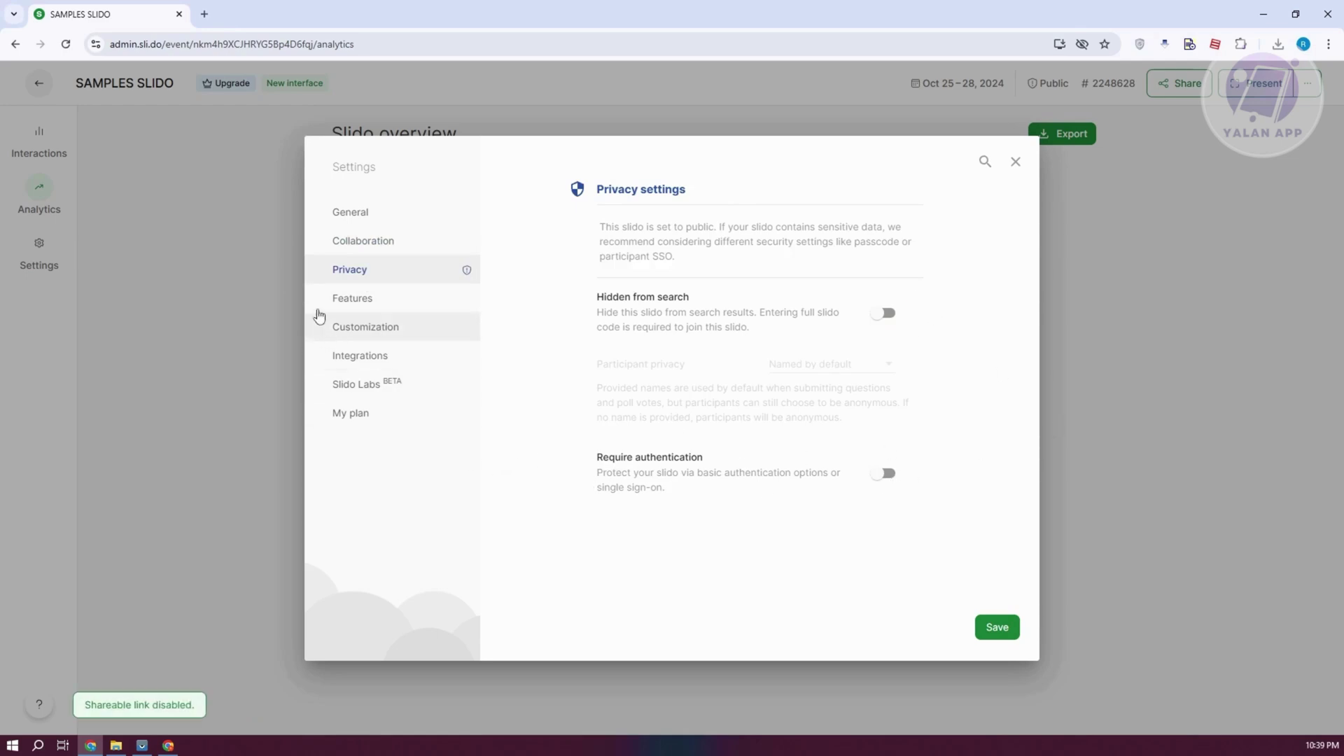
pyautogui.click(357, 299)
pyautogui.click(401, 350)
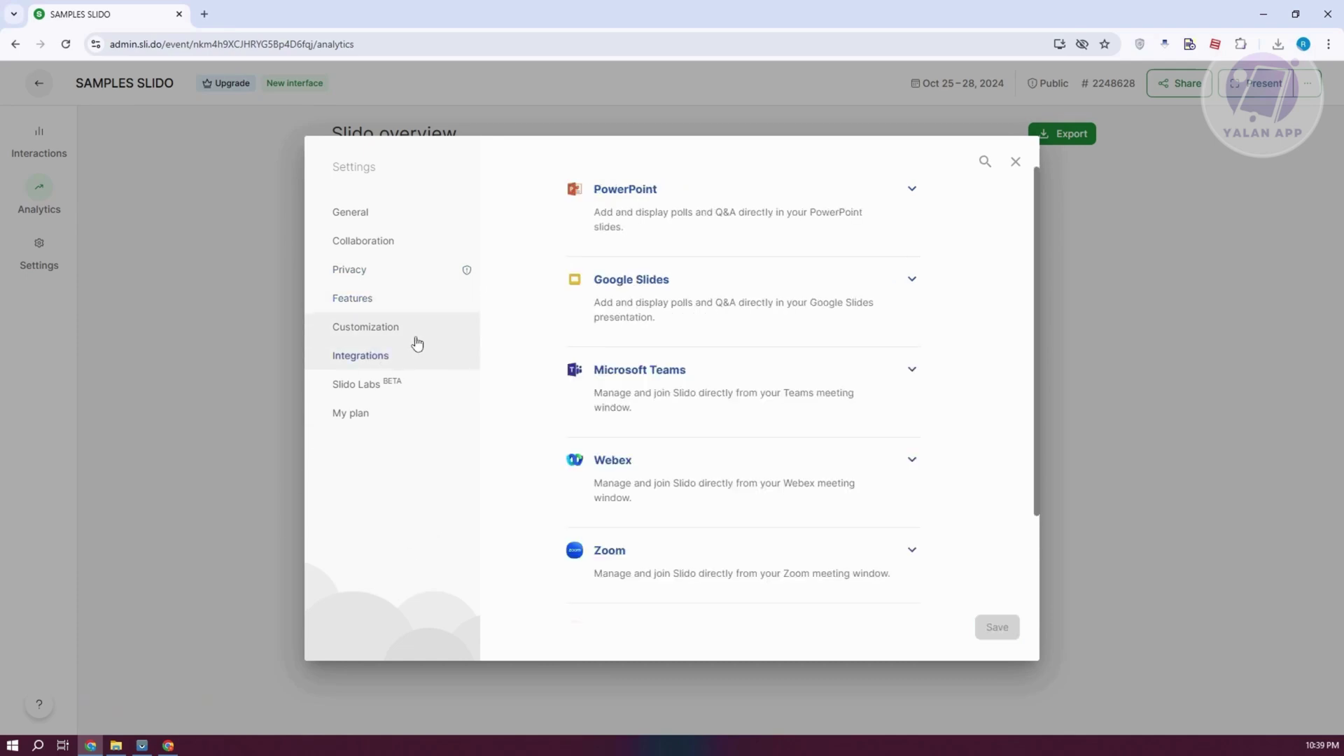
pyautogui.click(418, 333)
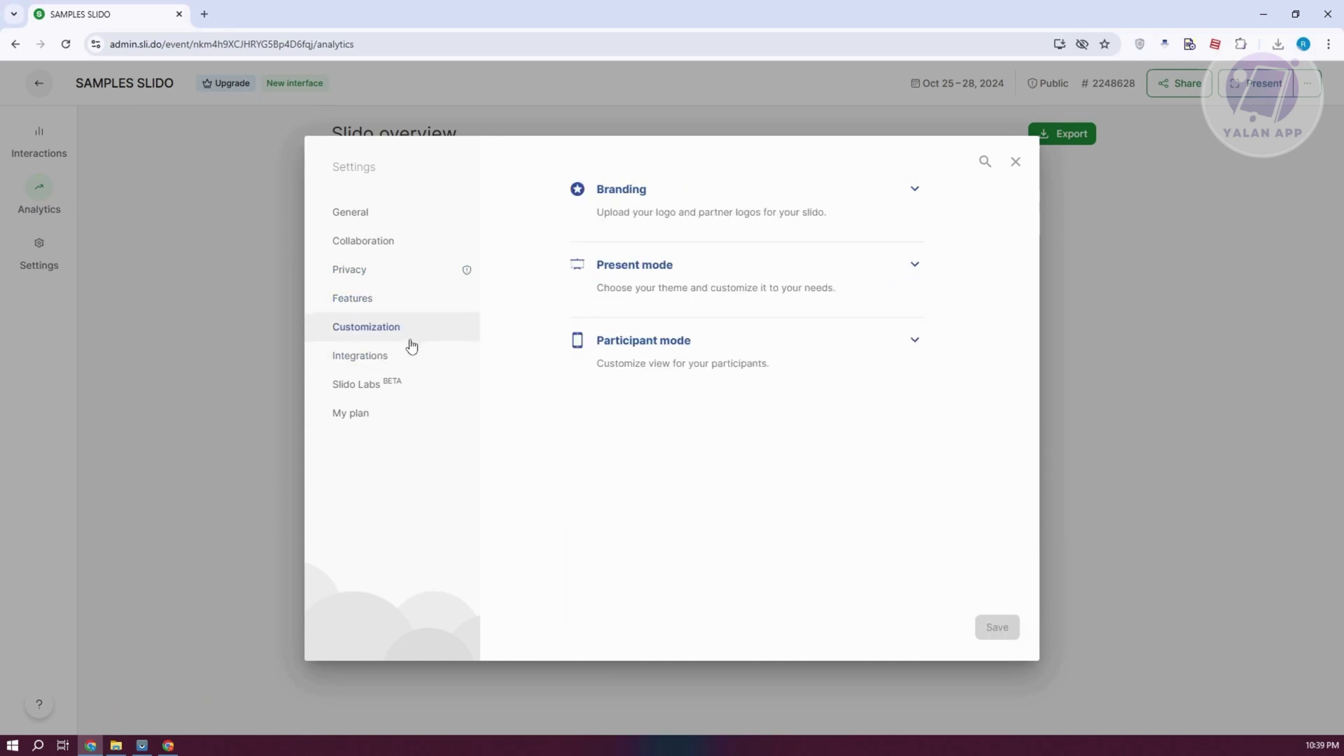
pyautogui.click(385, 390)
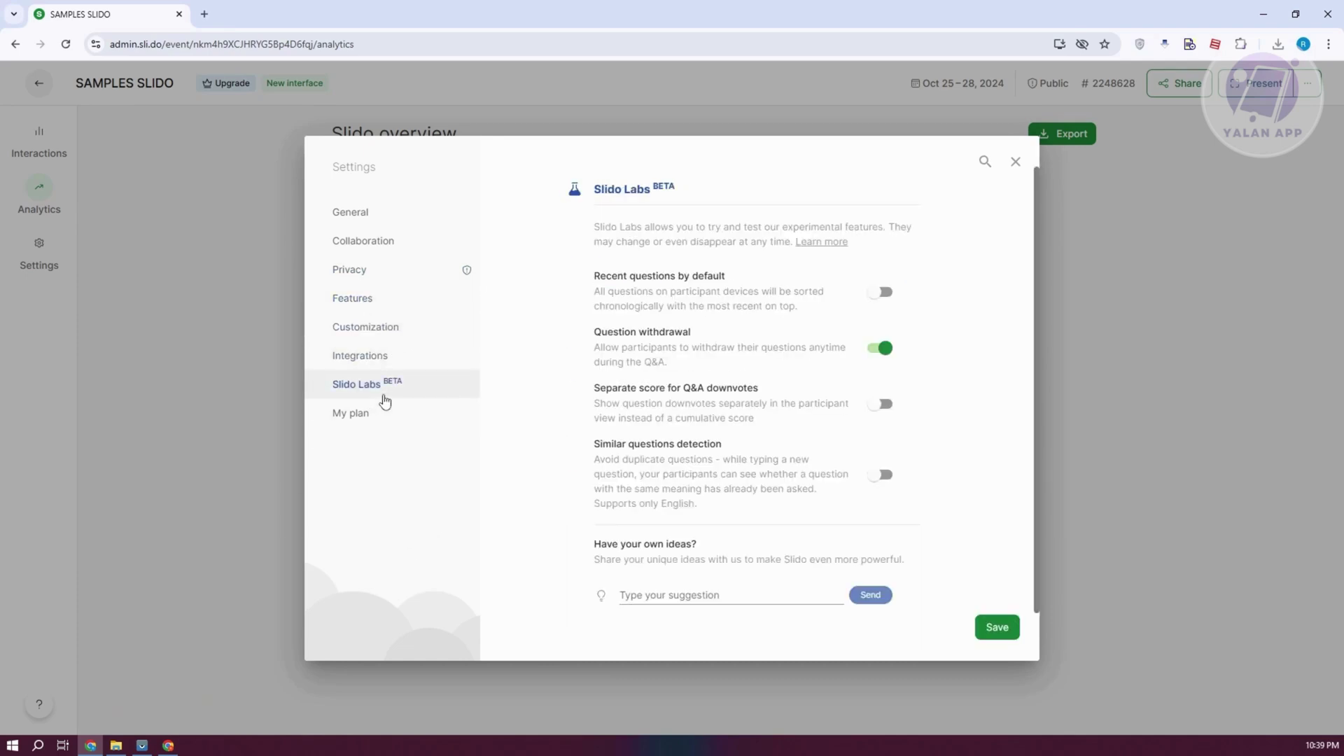
pyautogui.click(1016, 161)
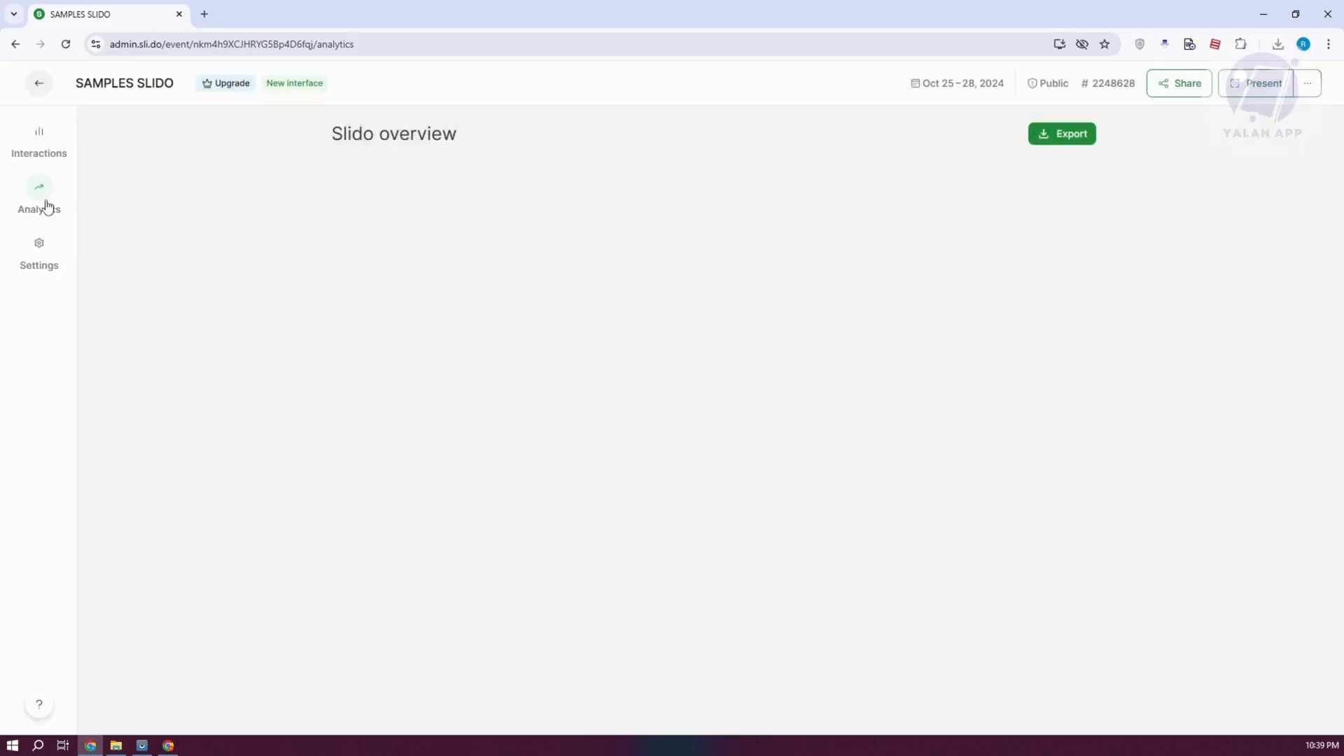
pyautogui.click(47, 154)
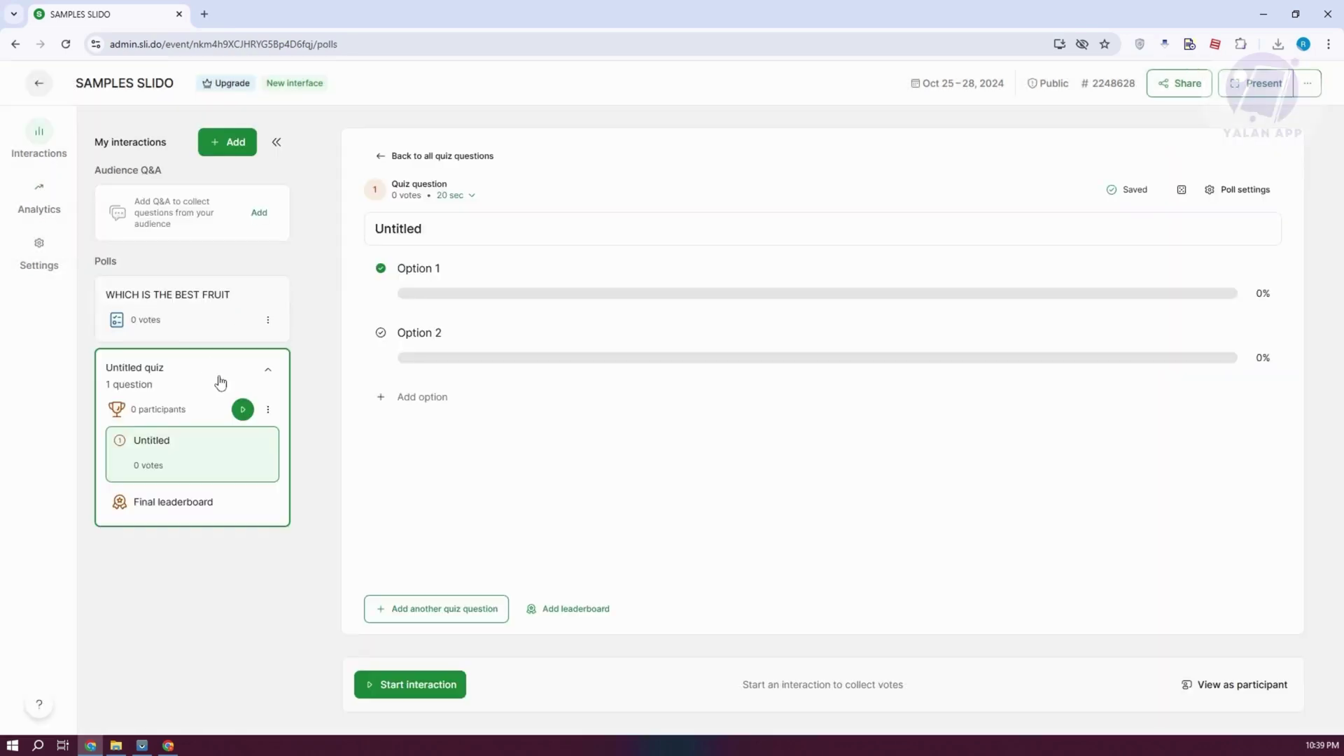
# - Select the WHICH IS THE BEST FRUIT poll and launch it in Present mode
pyautogui.click(182, 308)
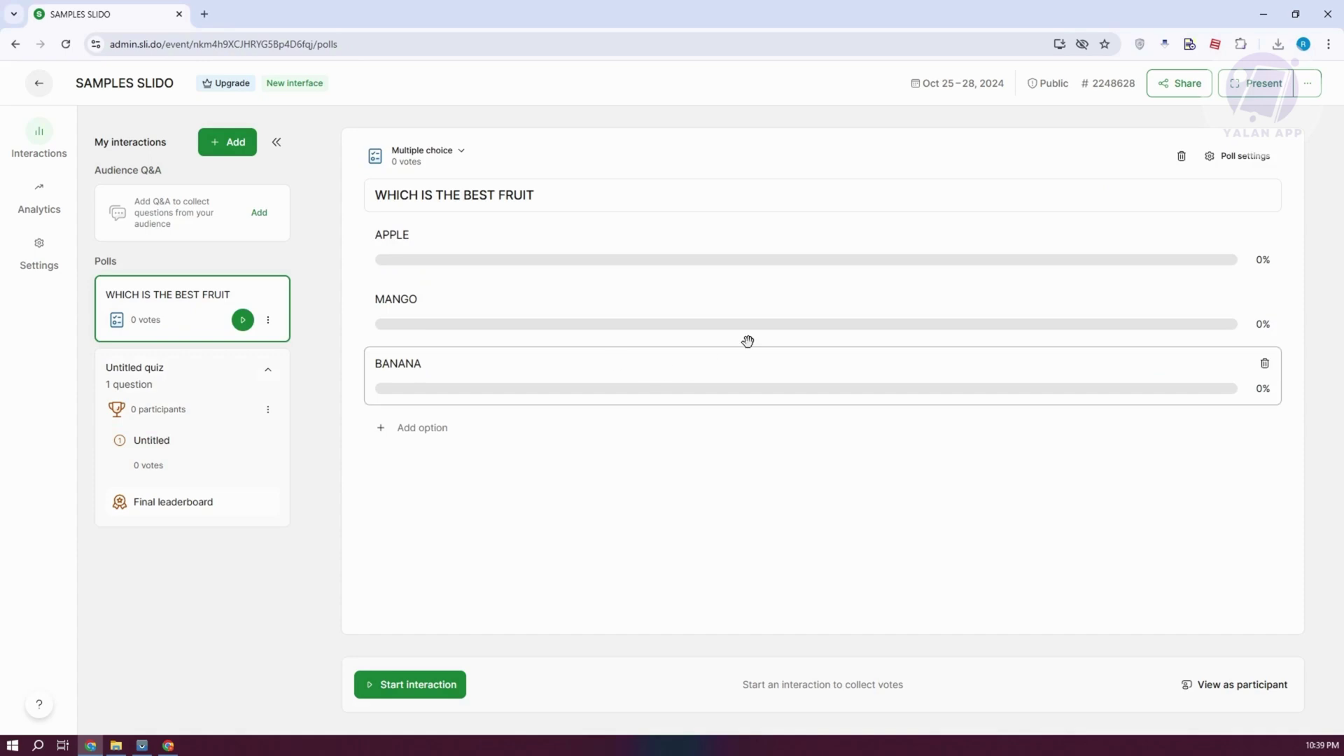
pyautogui.click(1253, 86)
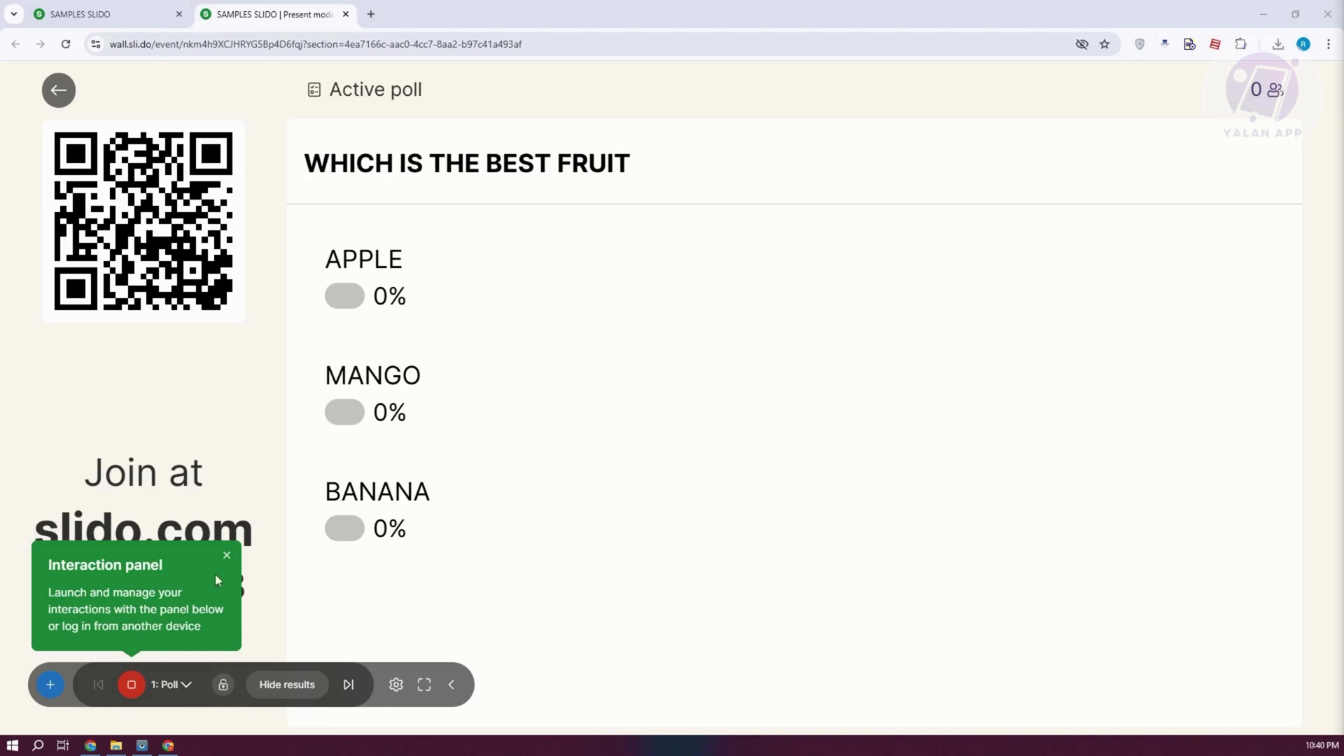
# - Dismiss the Interaction panel tip, highlight the joining code, and start the quiz question live
pyautogui.click(226, 555)
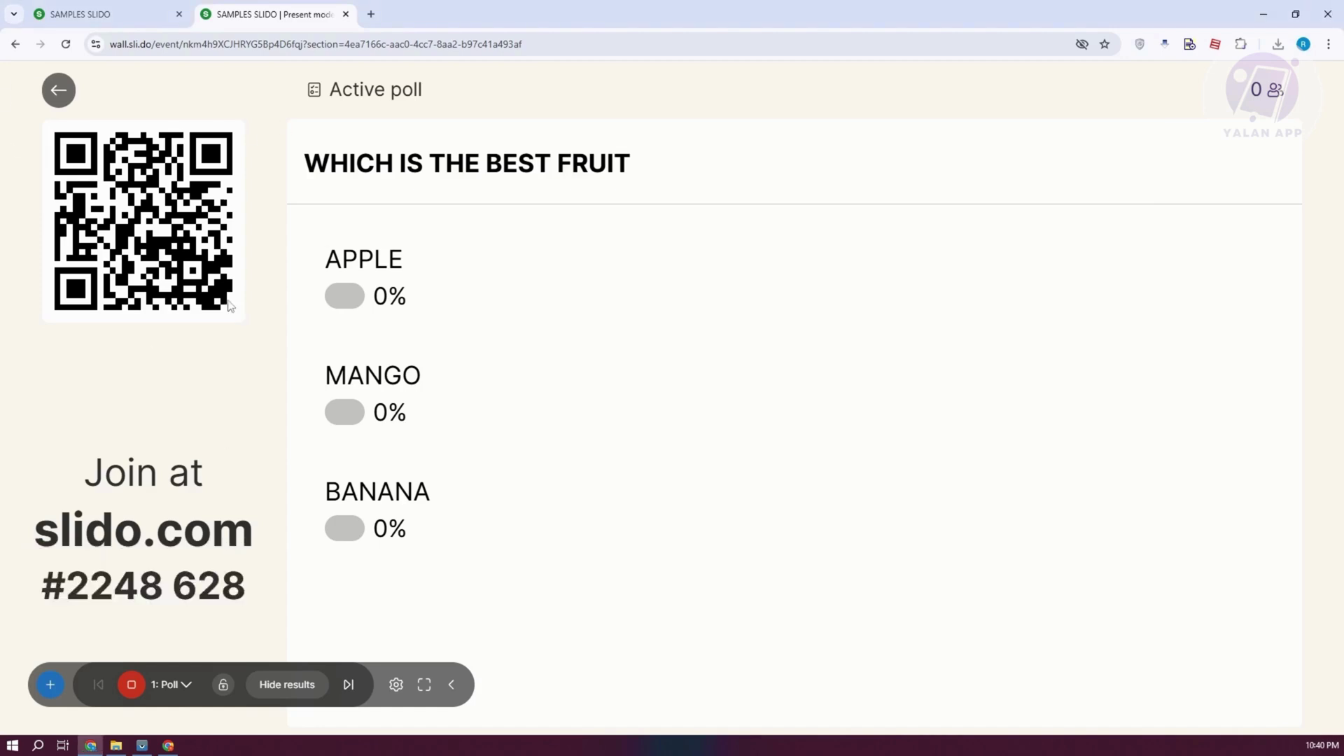
pyautogui.moveTo(70, 581); pyautogui.dragTo(221, 586)
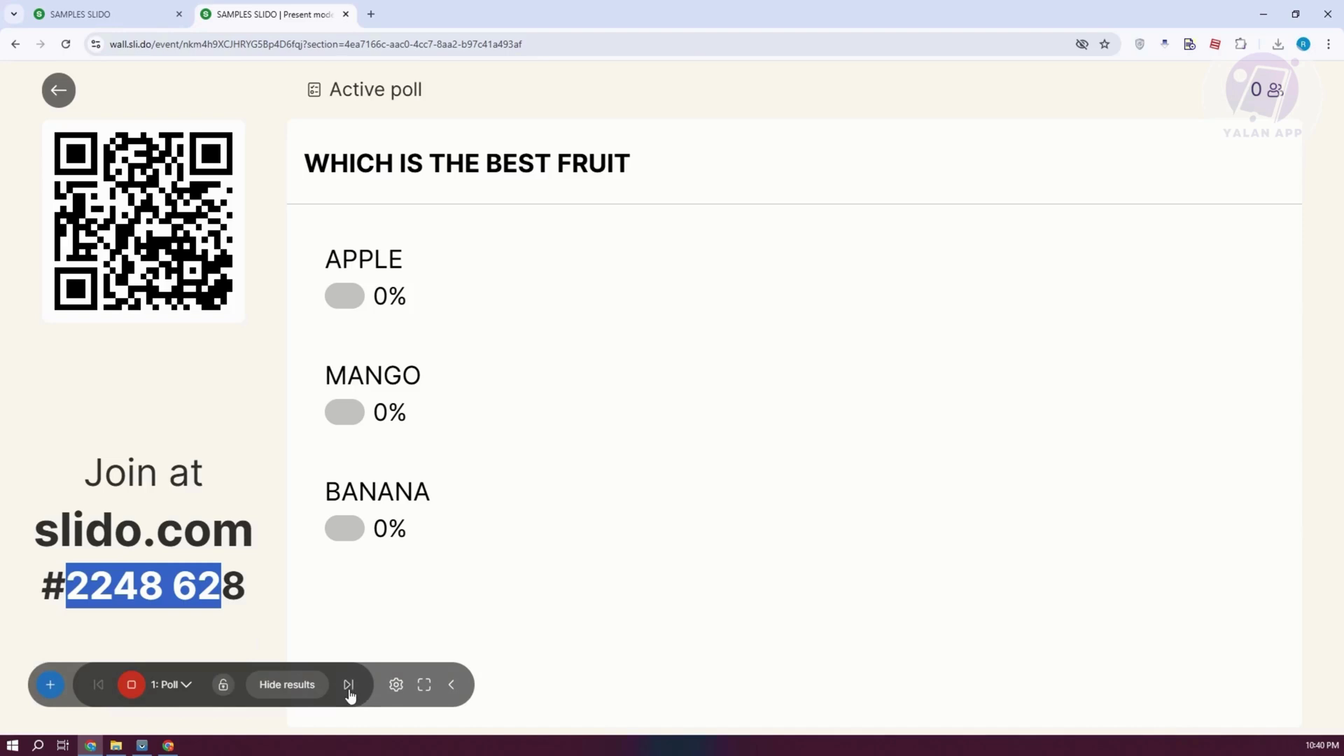
pyautogui.click(349, 686)
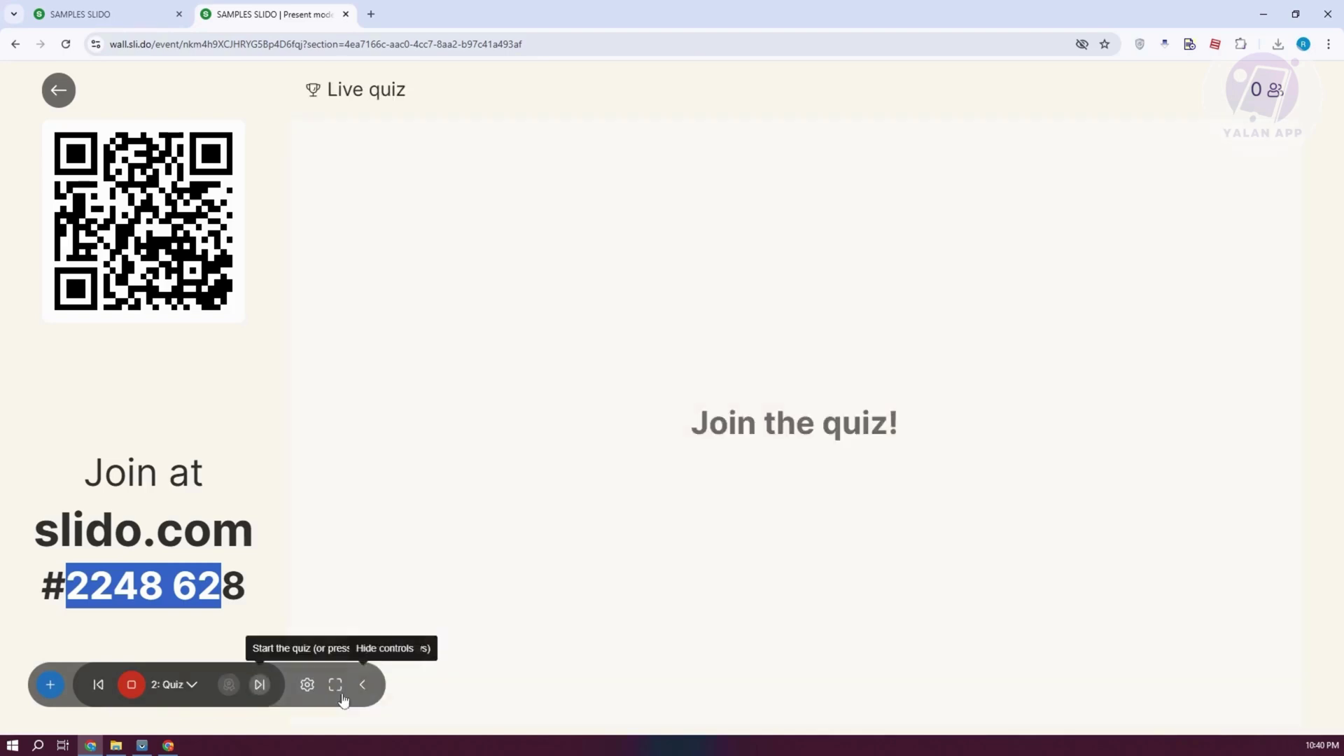
pyautogui.click(259, 687)
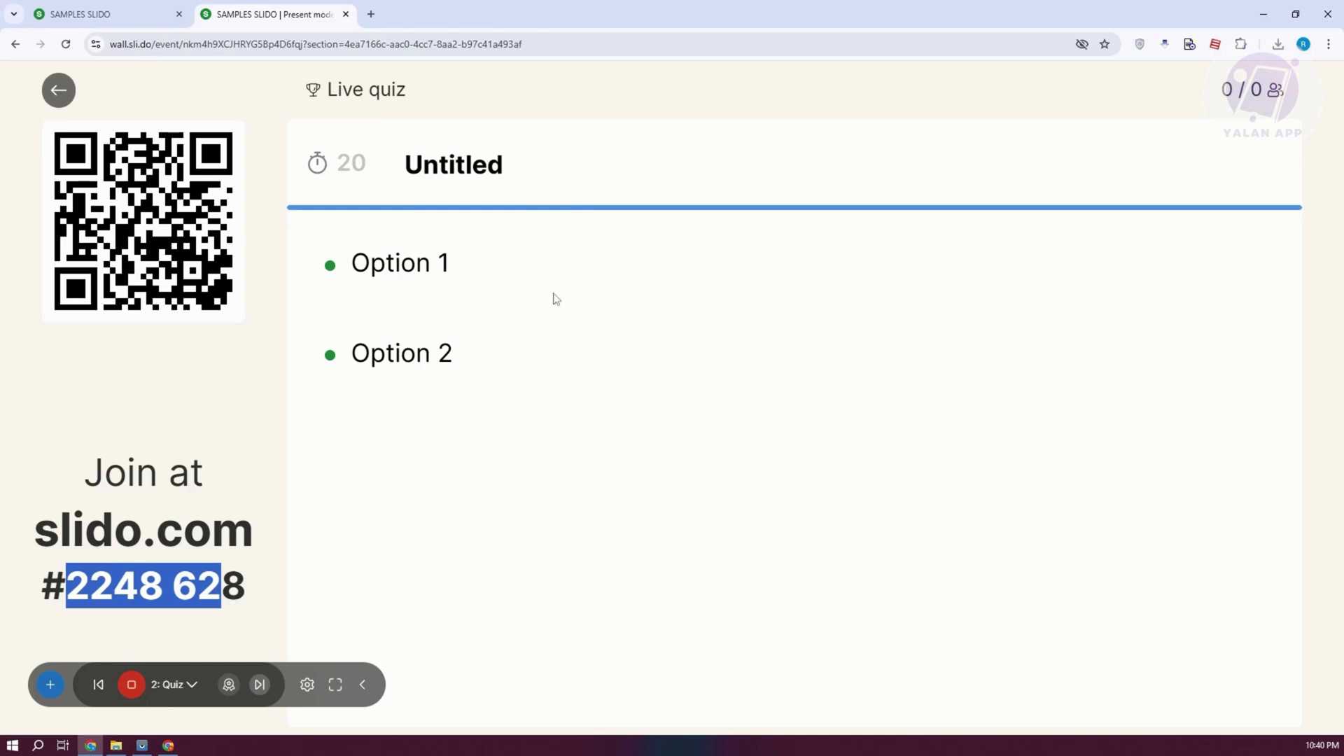
# - Stop the quiz, return to the fruit poll and deactivate it
pyautogui.click(99, 698)
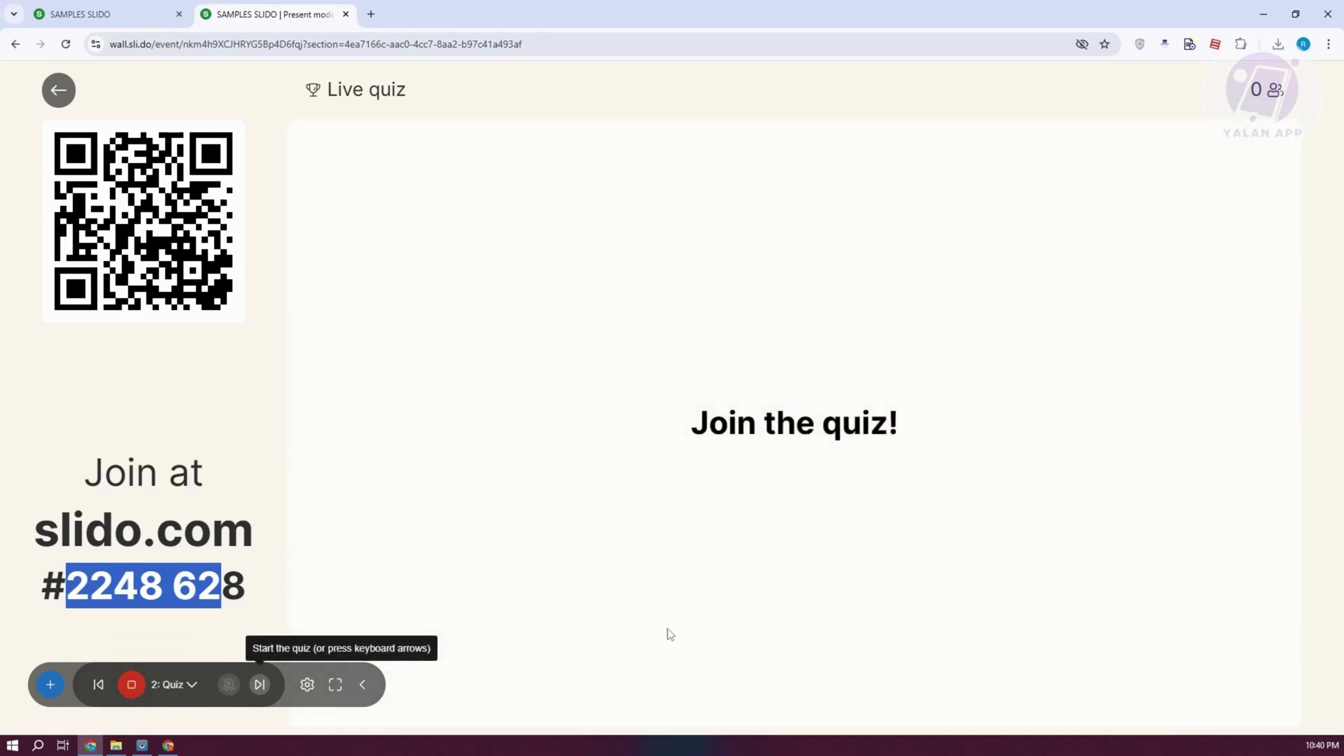
pyautogui.click(99, 686)
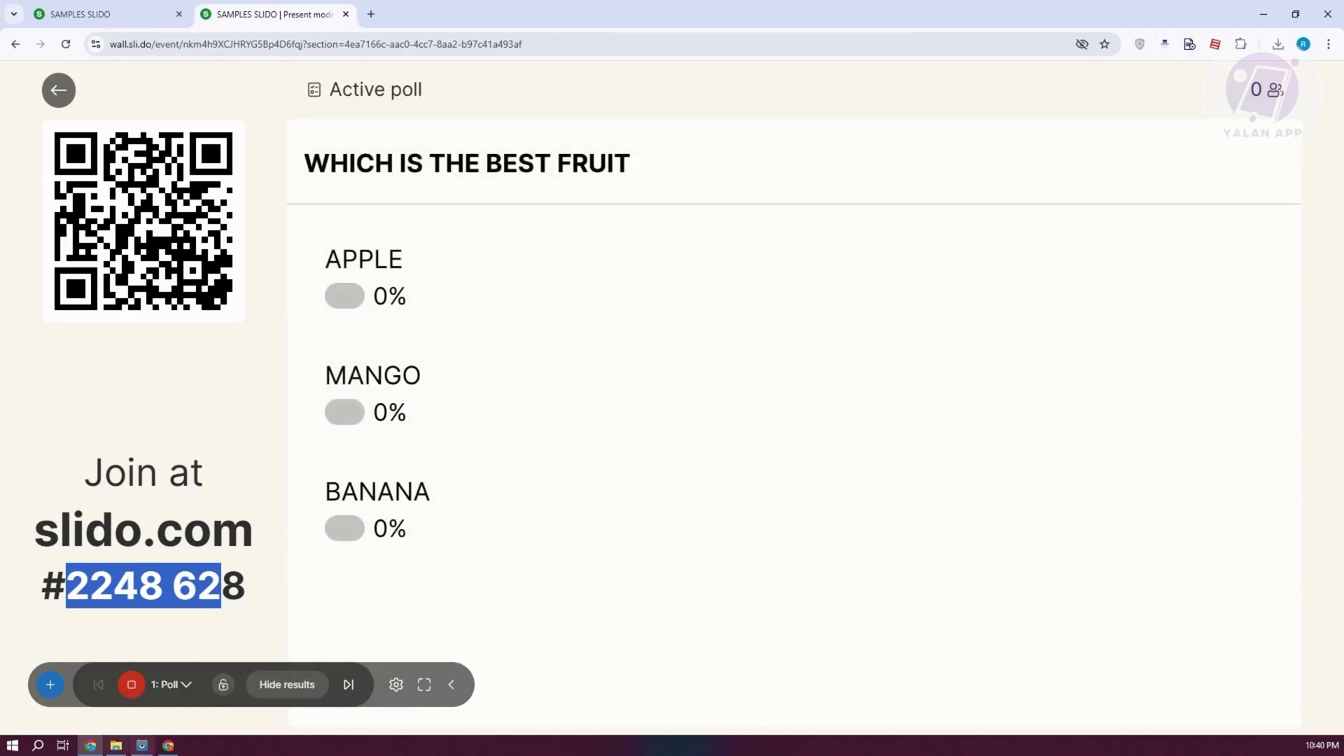
pyautogui.click(131, 686)
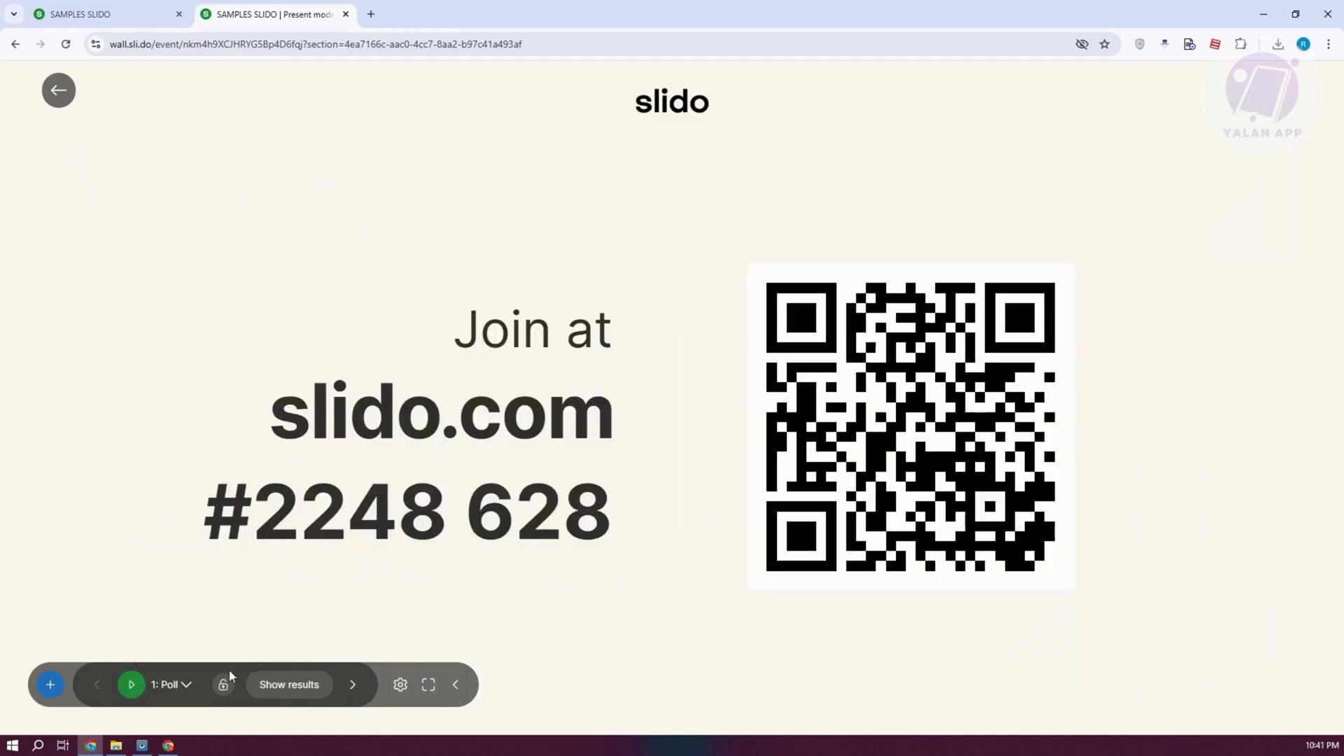
# - Step to the quiz and back to the fruit poll, then enable Audience Q&A from the presentation options
pyautogui.click(352, 686)
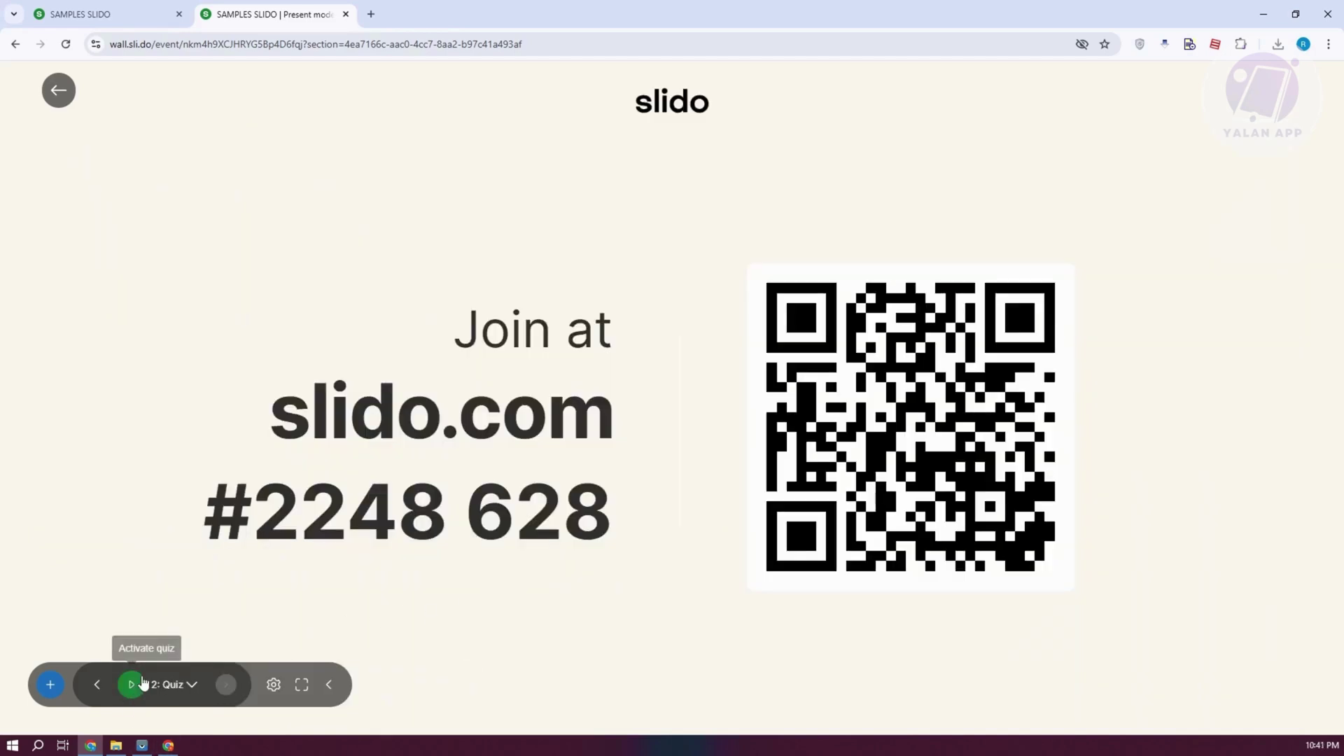
pyautogui.click(94, 686)
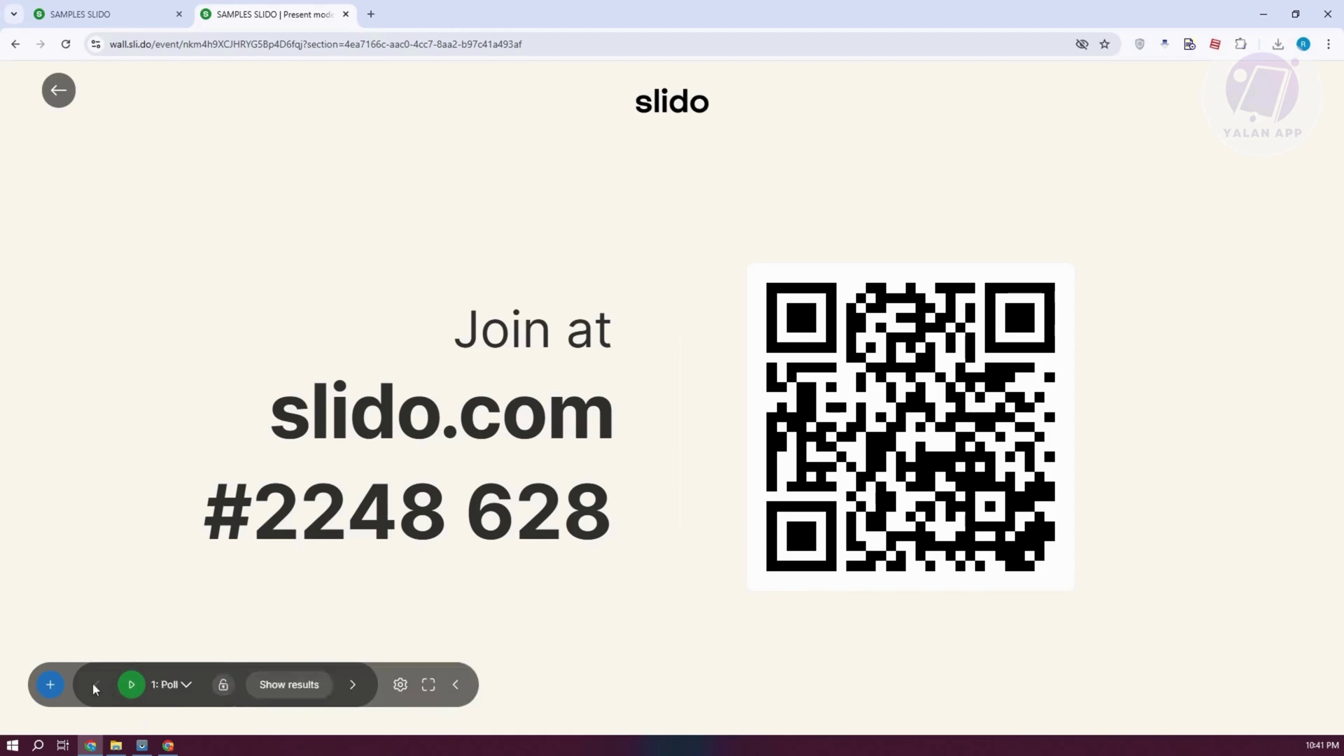
pyautogui.click(403, 695)
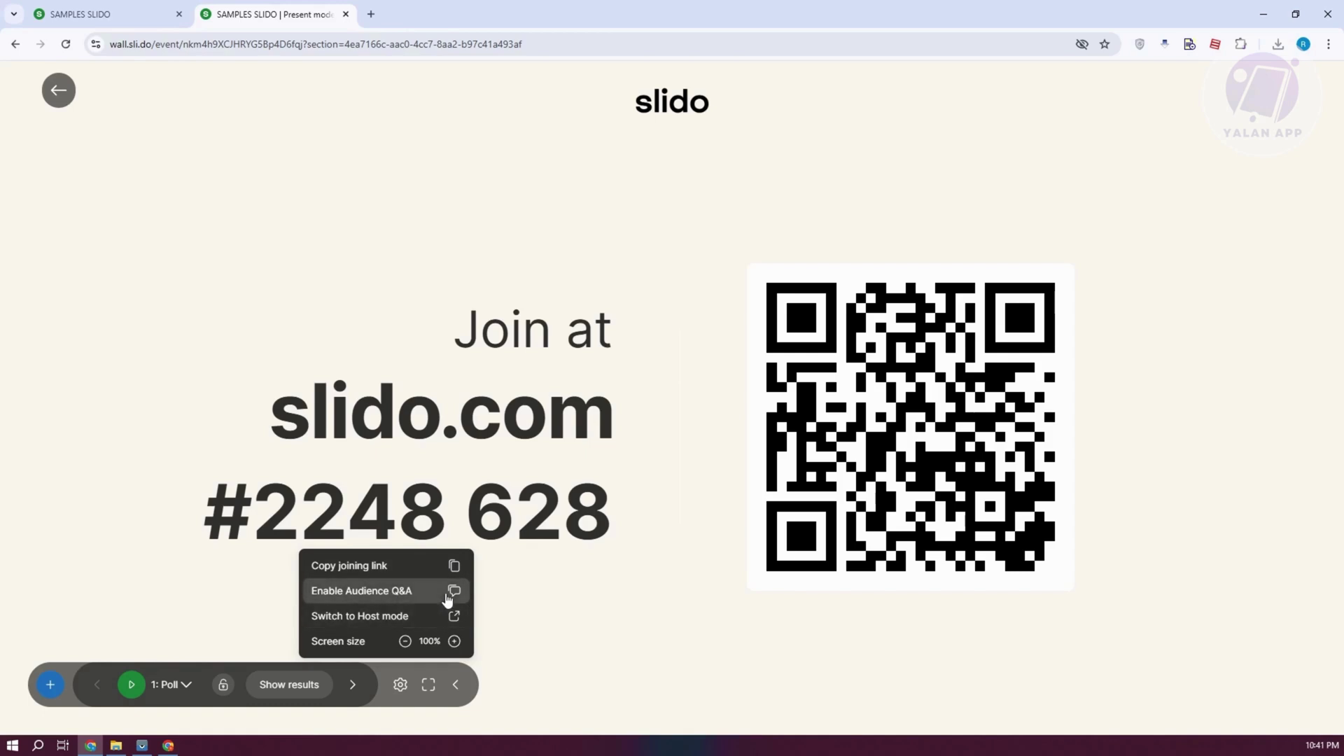
pyautogui.click(397, 597)
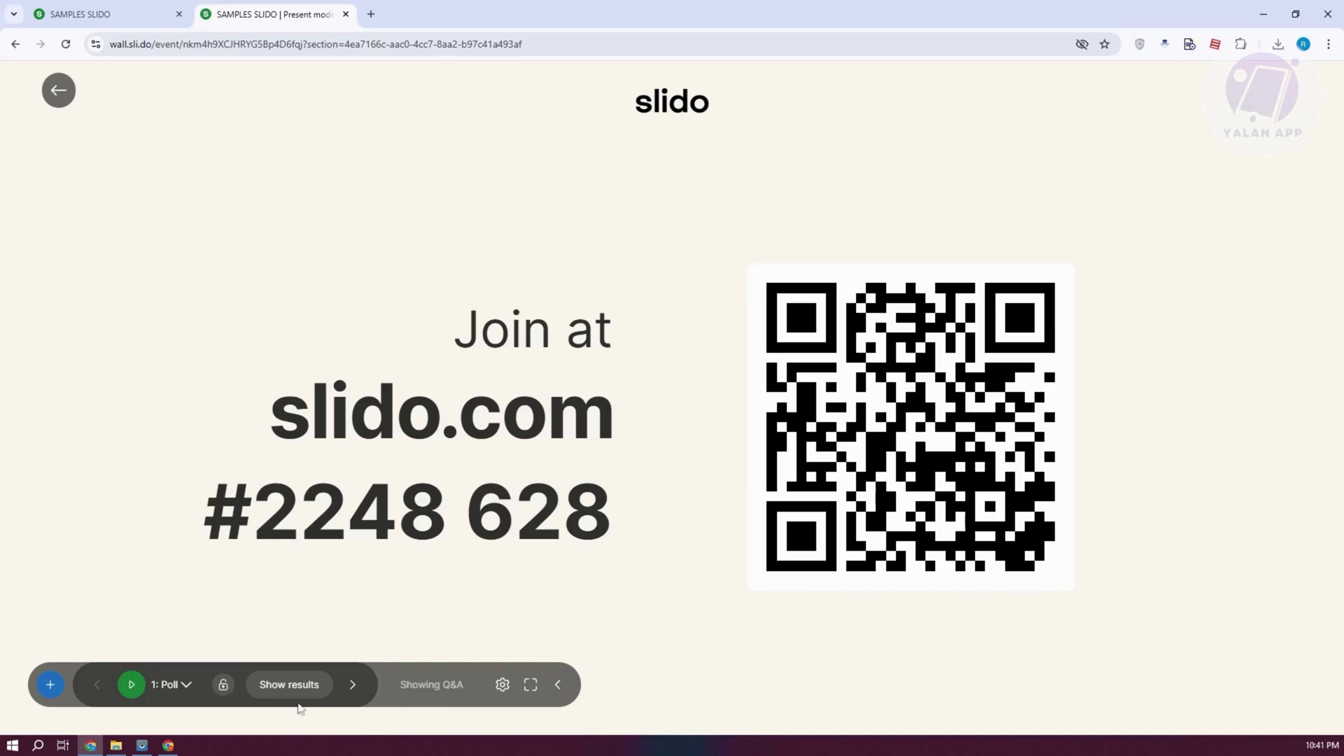
pyautogui.click(56, 687)
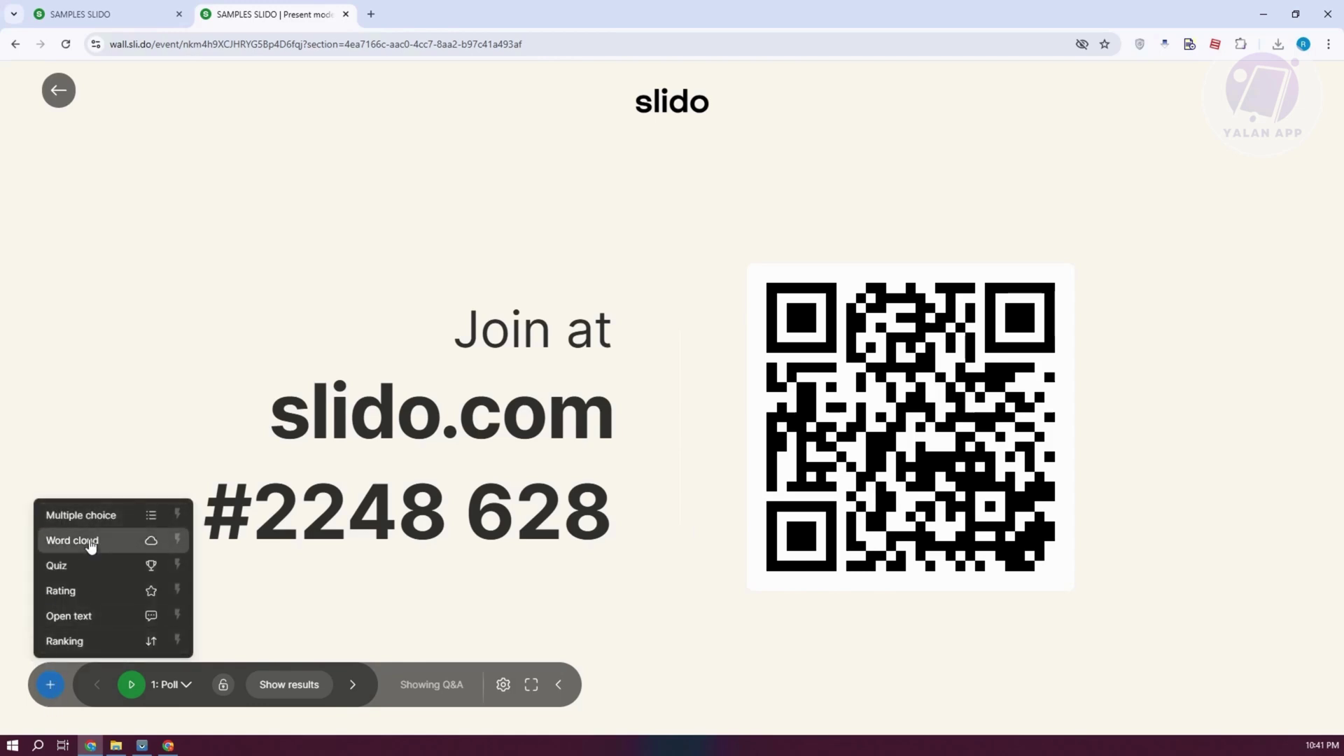
# - Discard a started multiple choice poll unsaved and switch to the SAMPLES SLIDO admin tab
pyautogui.click(75, 522)
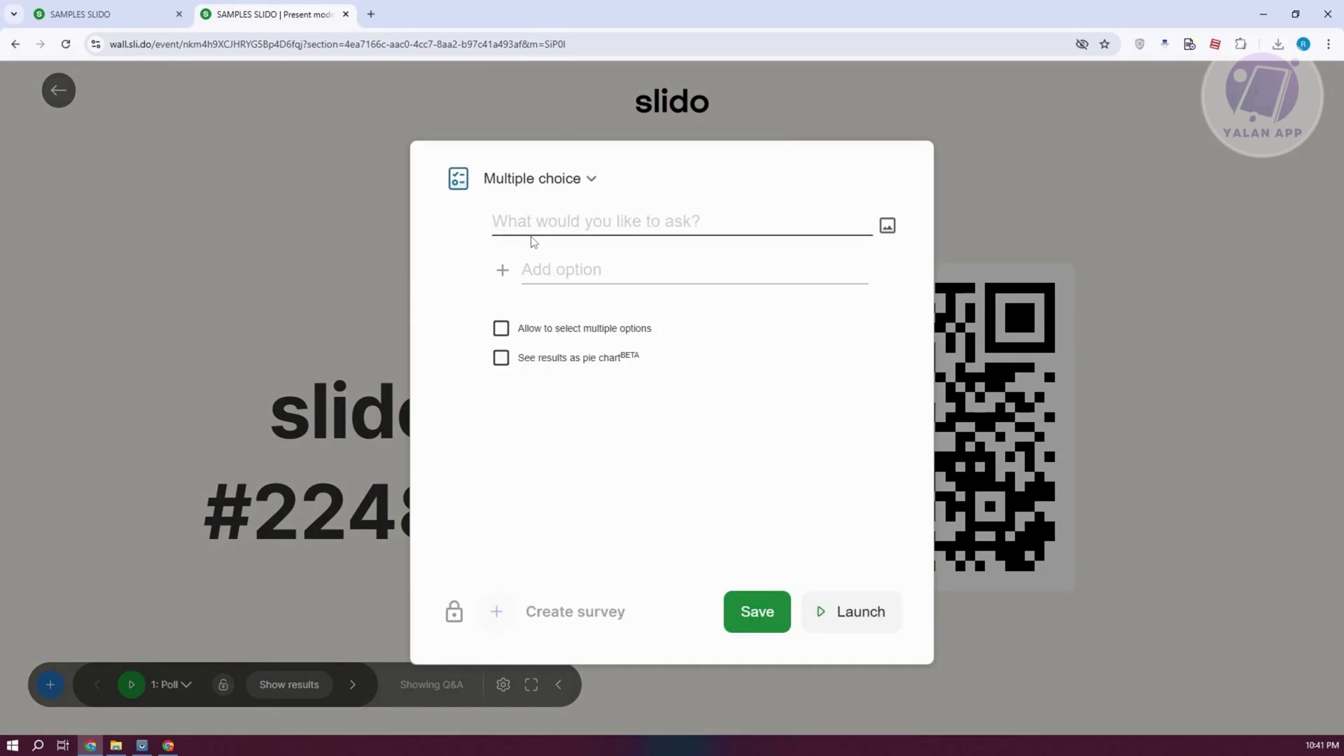
pyautogui.click(567, 276)
pyautogui.click(1085, 158)
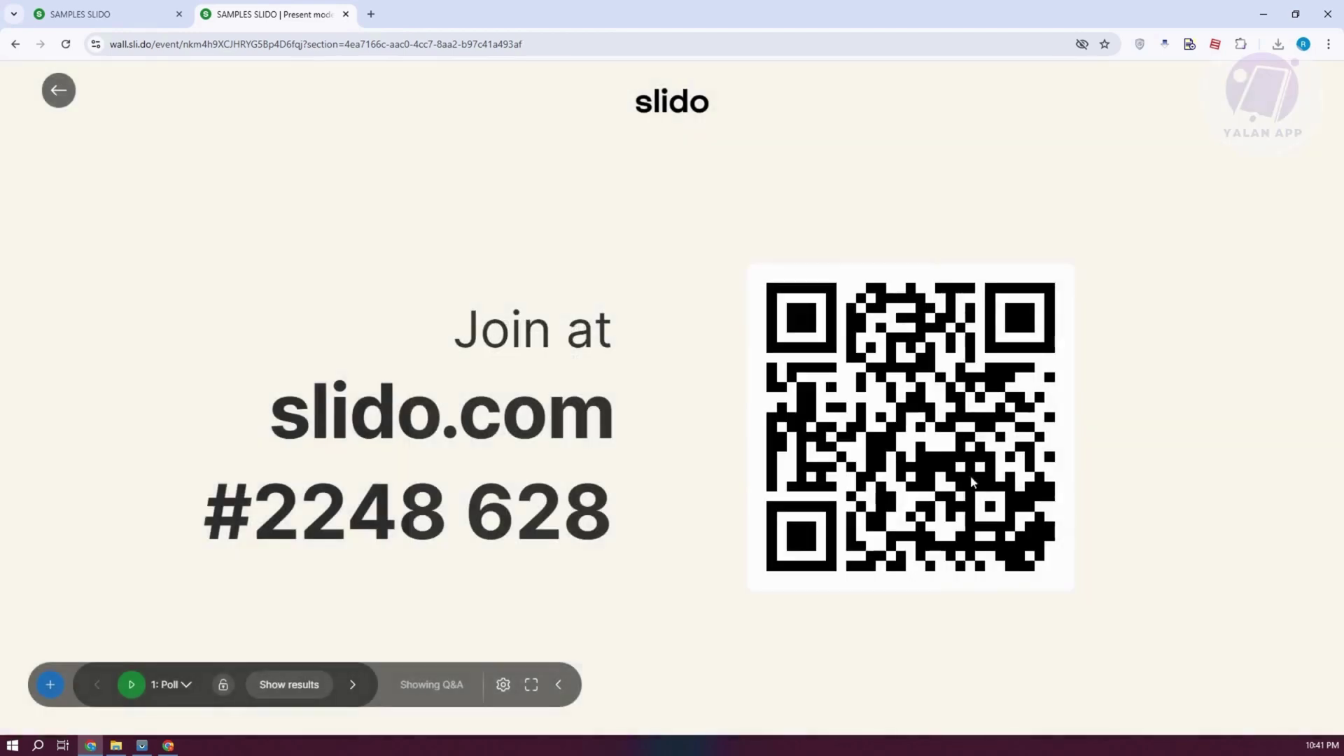
pyautogui.click(112, 15)
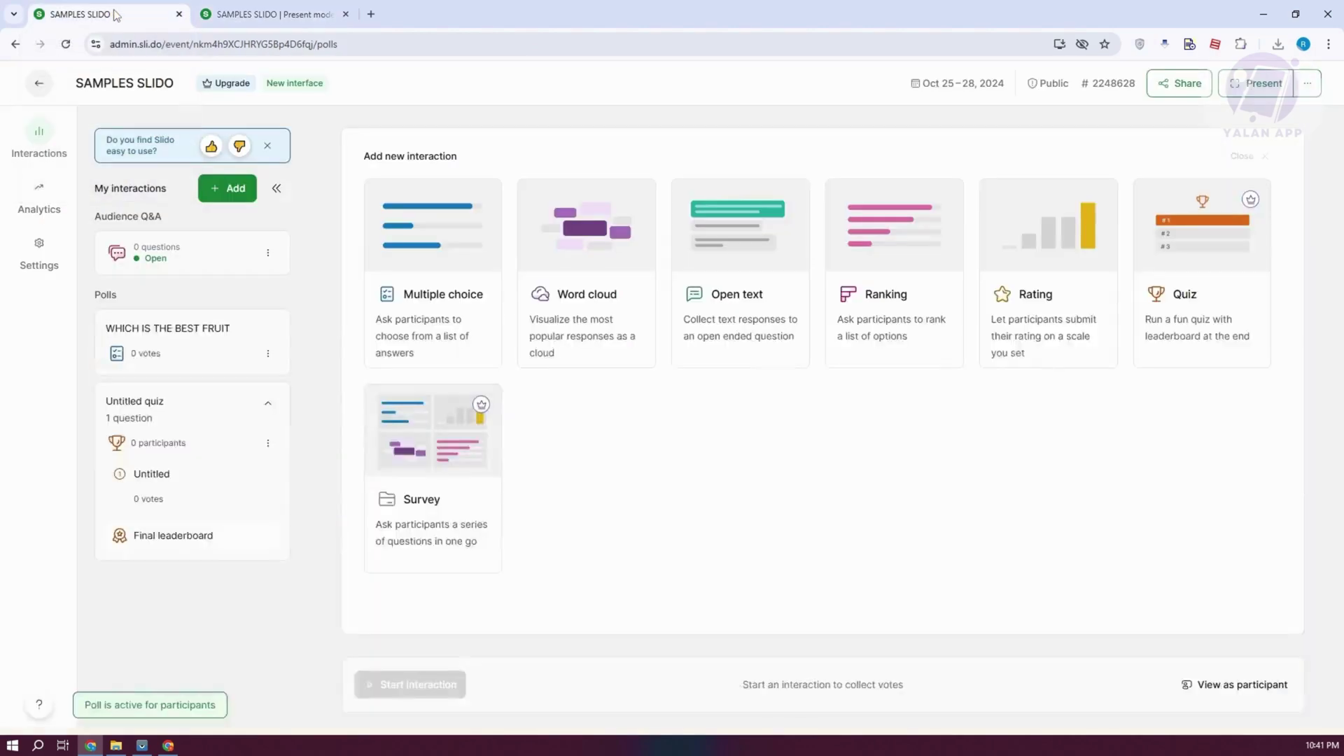
# - Close the 'SAMPLES SLIDO | Present mode' browser tab
pyautogui.click(346, 14)
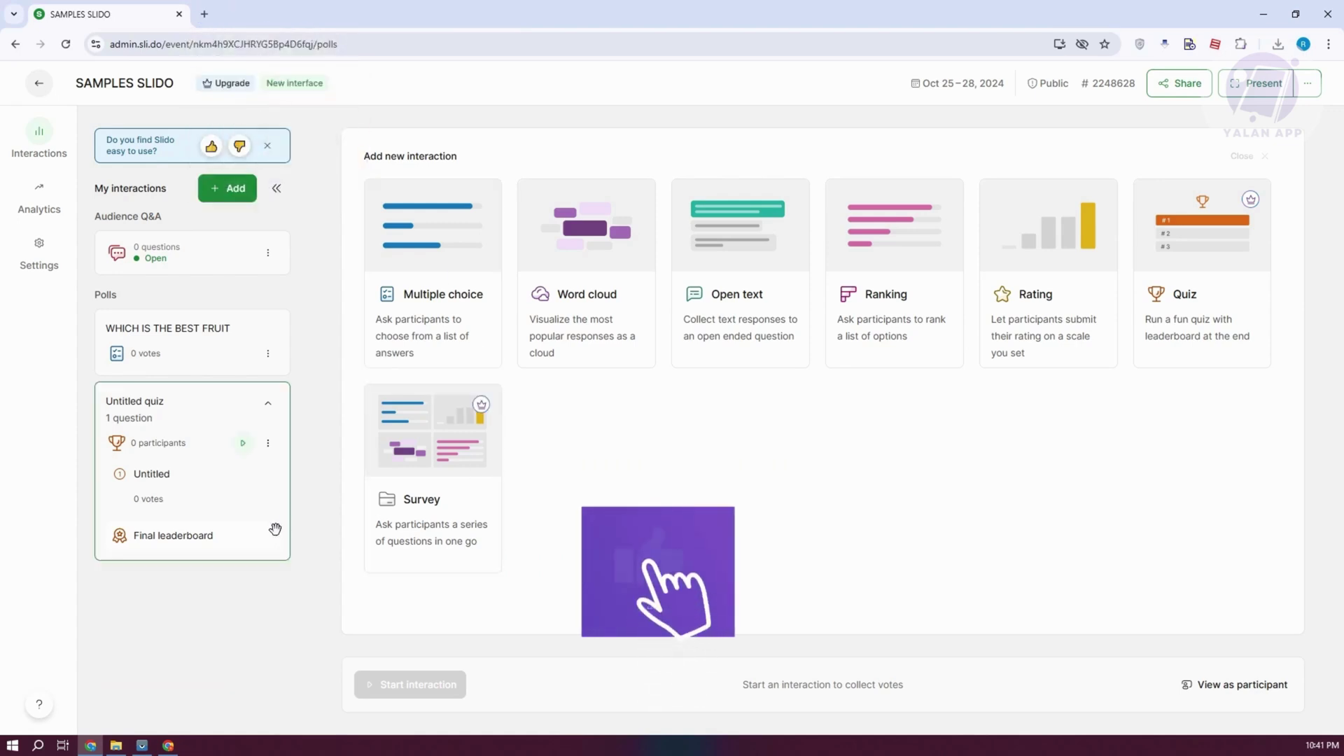